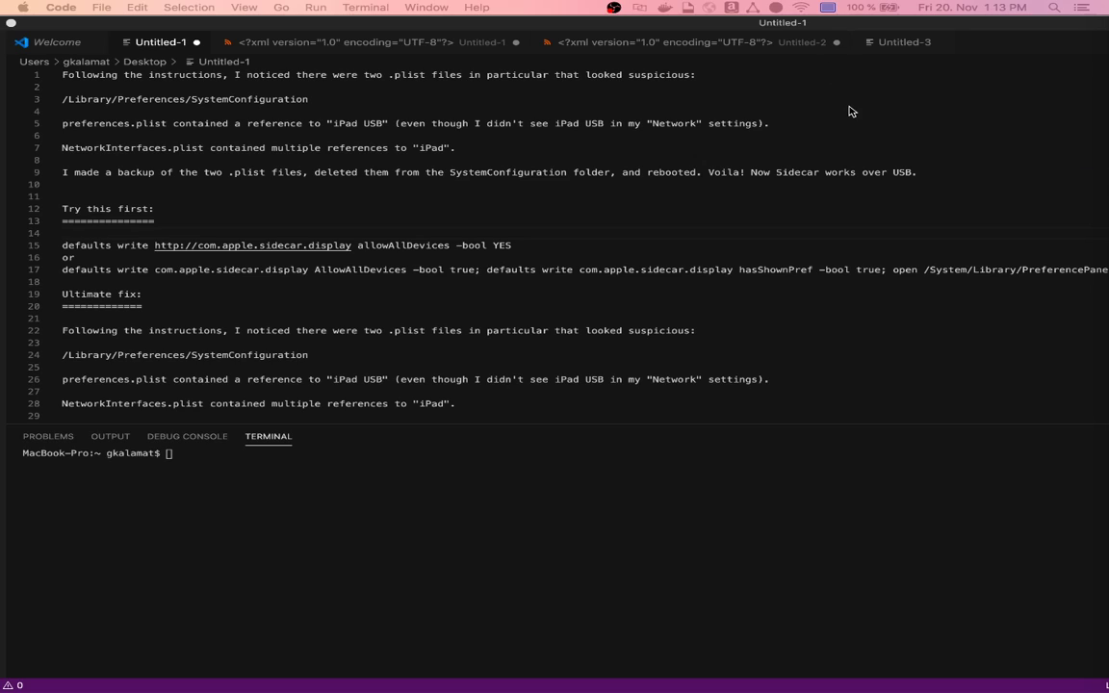
Review the AirPlay and Sidecar display options available for the connected iPad.
left_click(828, 7)
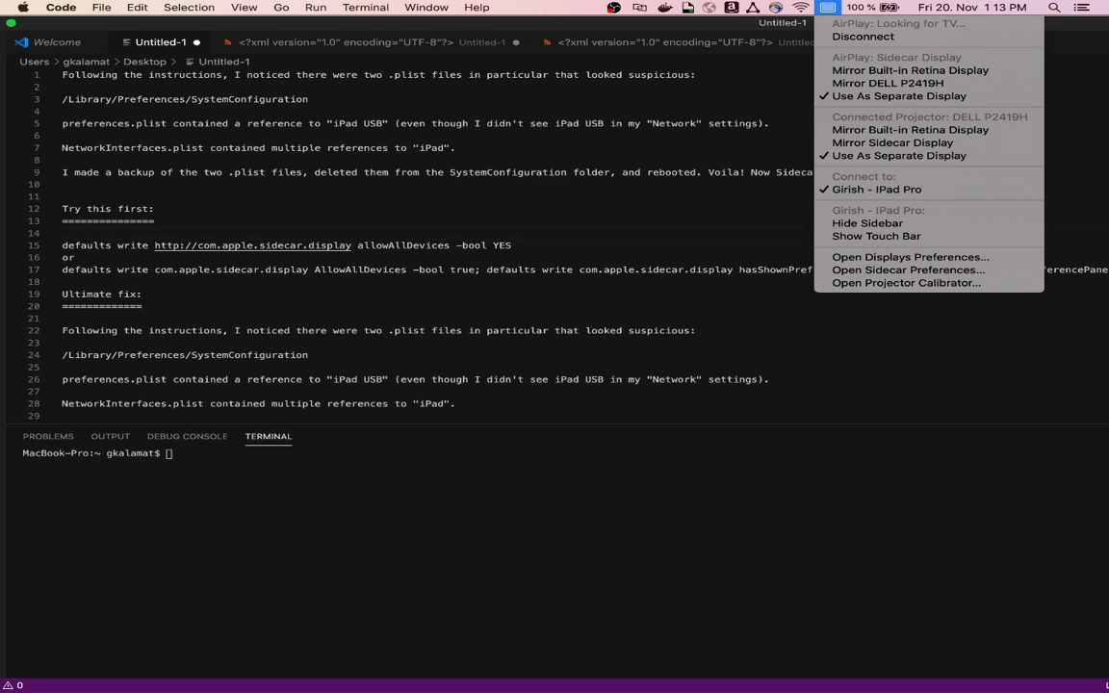
key("Escape")
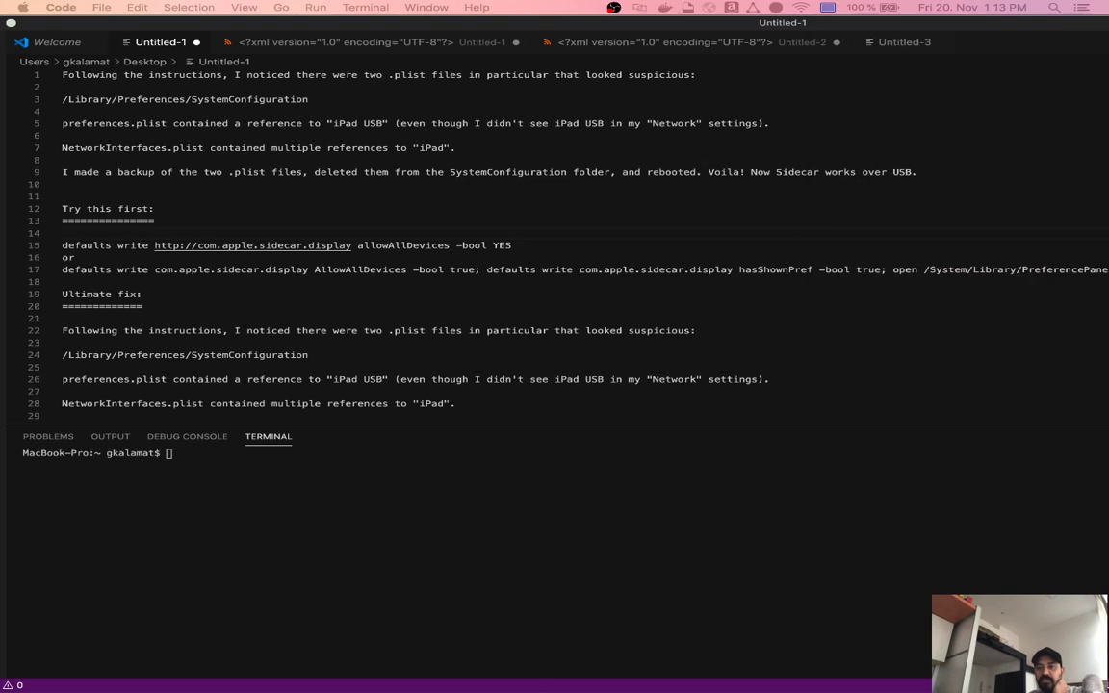
left_click(834, 10)
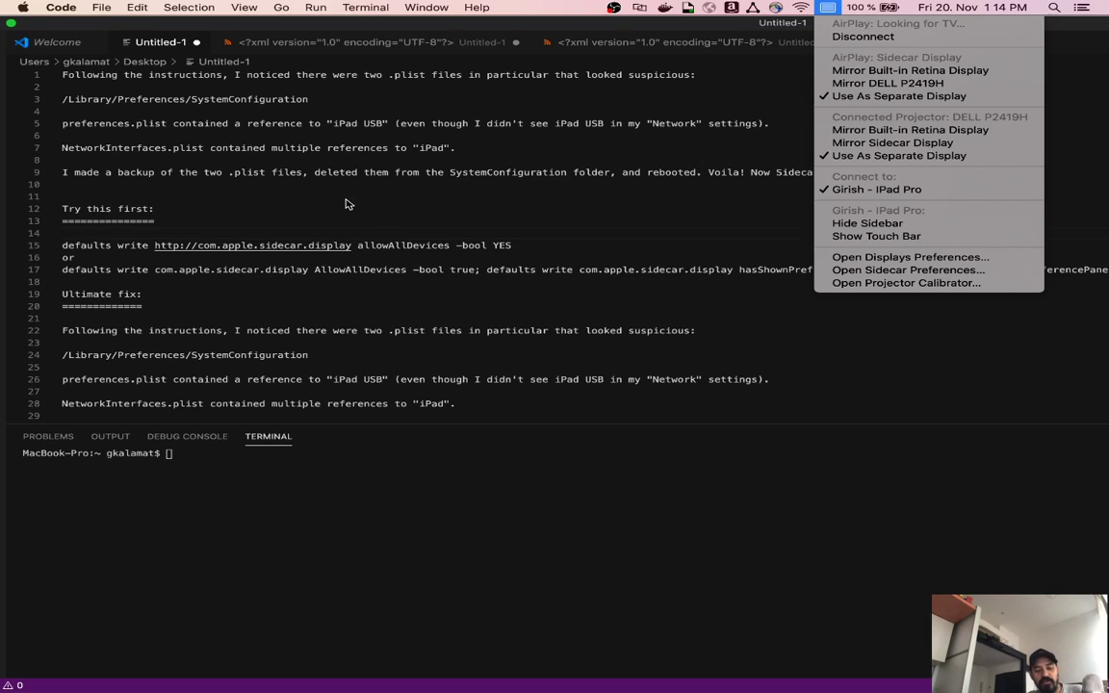
Switch to OneNote, look through the handwritten page on real-time logging with Splunk, and minimize the window.
key("super+Tab")
key("super+Tab")
key("super+Tab")
key("super+Tab")
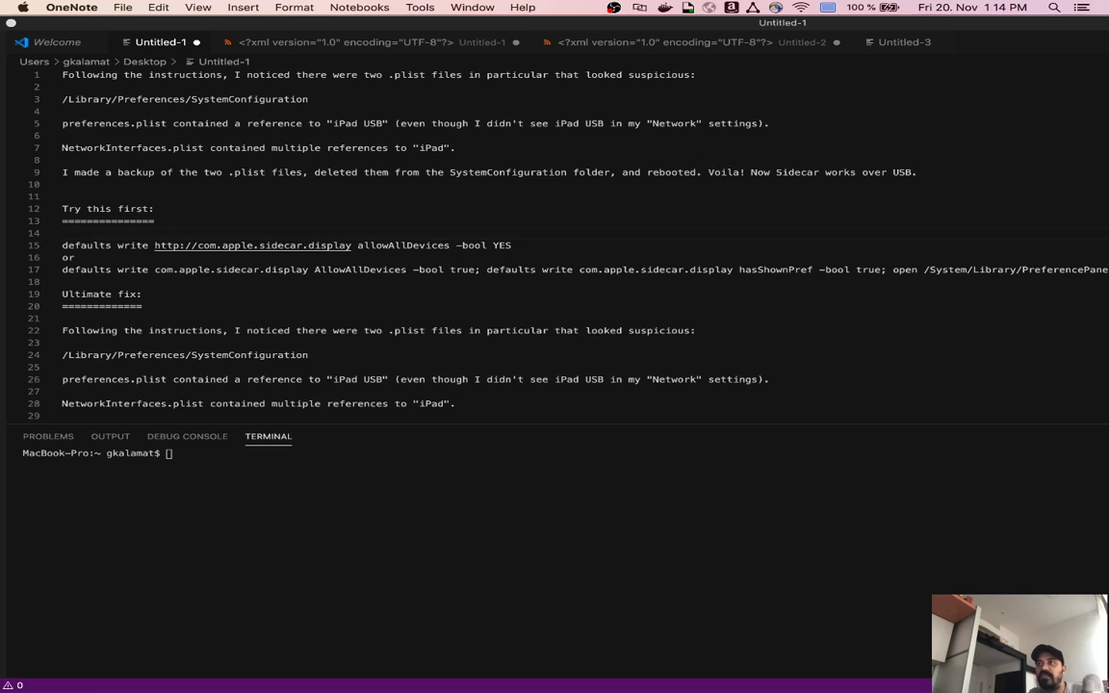
mouse_move(1105, 315)
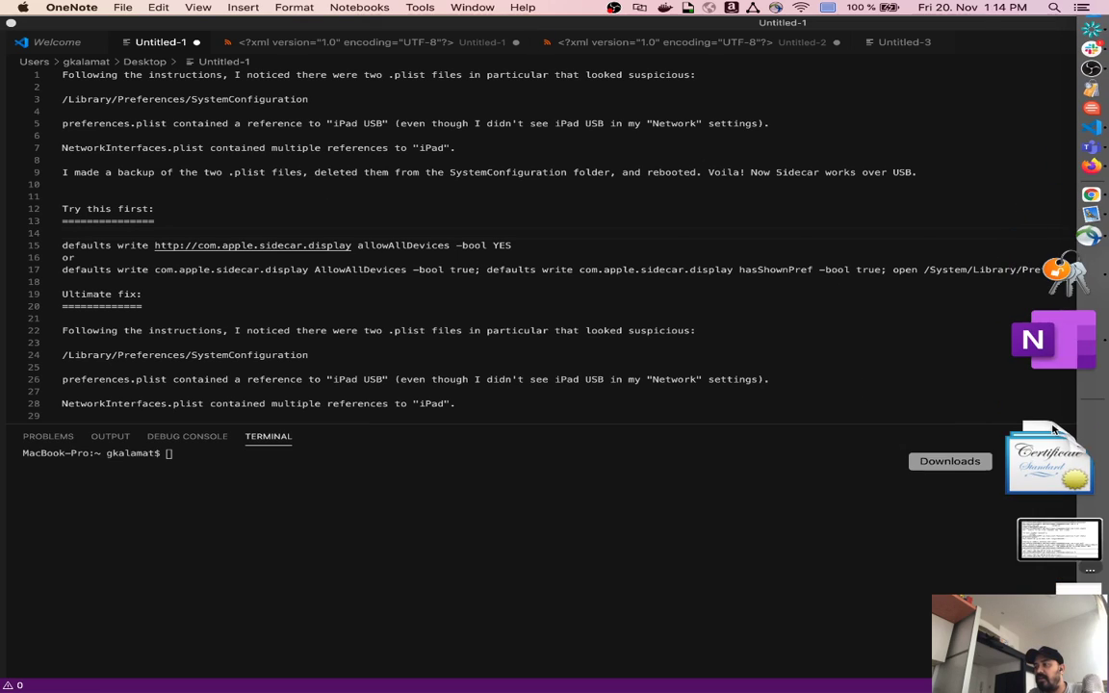
left_click(1046, 405)
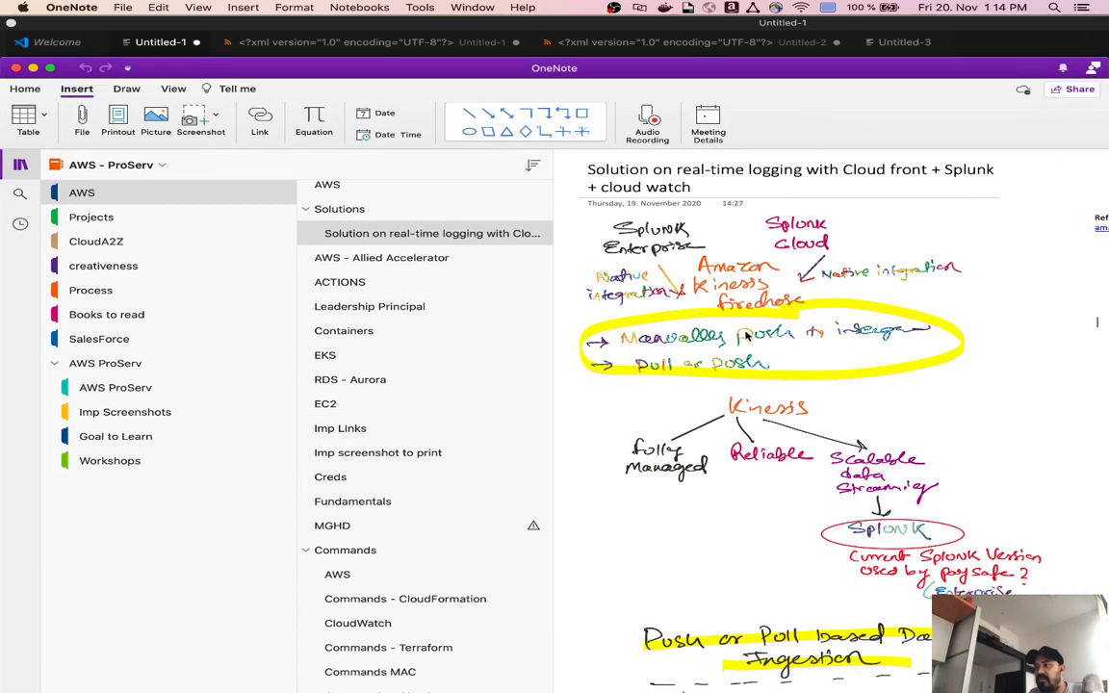
scroll(762, 384, "down", 12)
scroll(840, 401, "down", 18)
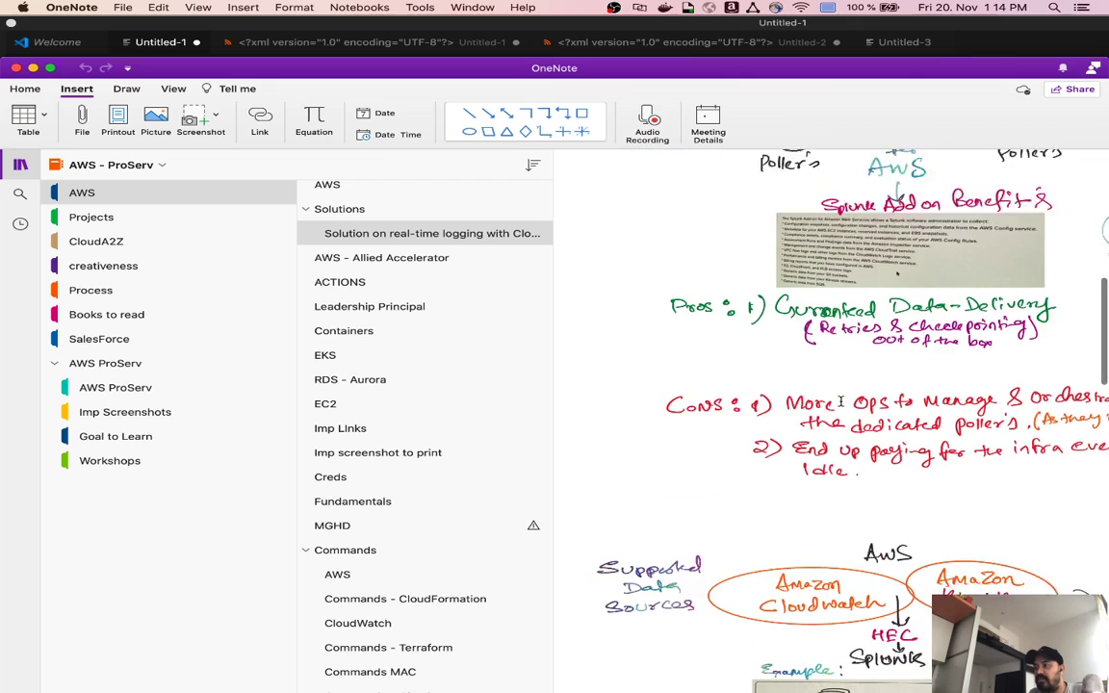
scroll(841, 401, "down", 20)
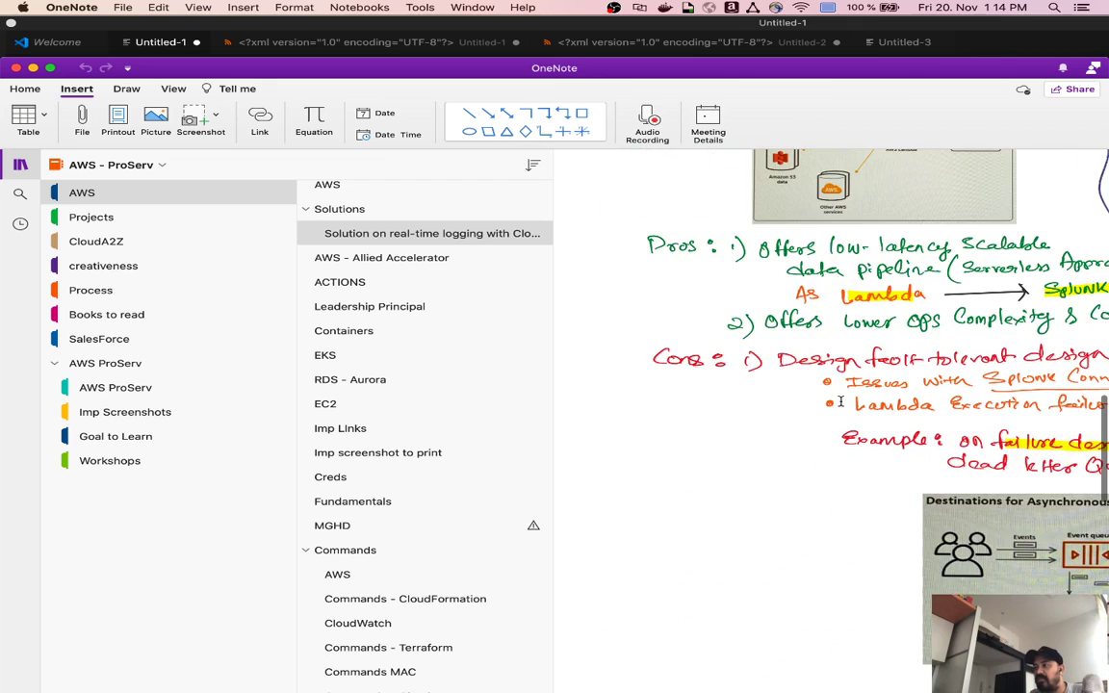
scroll(840, 401, "down", 2)
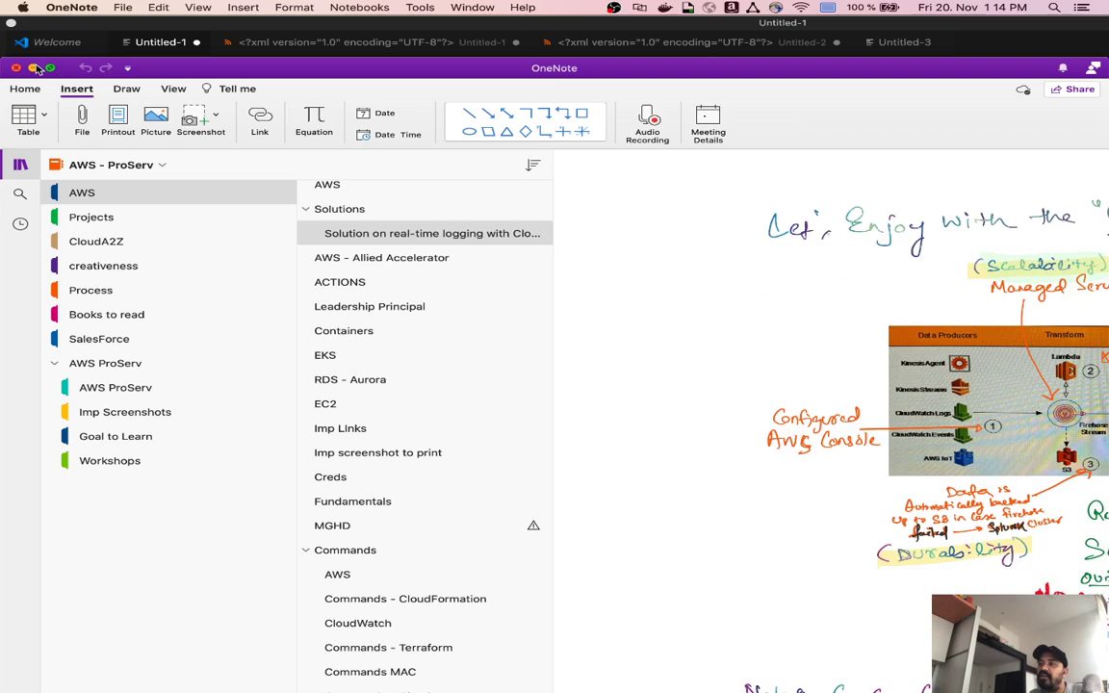
scroll(789, 332, "down", 14)
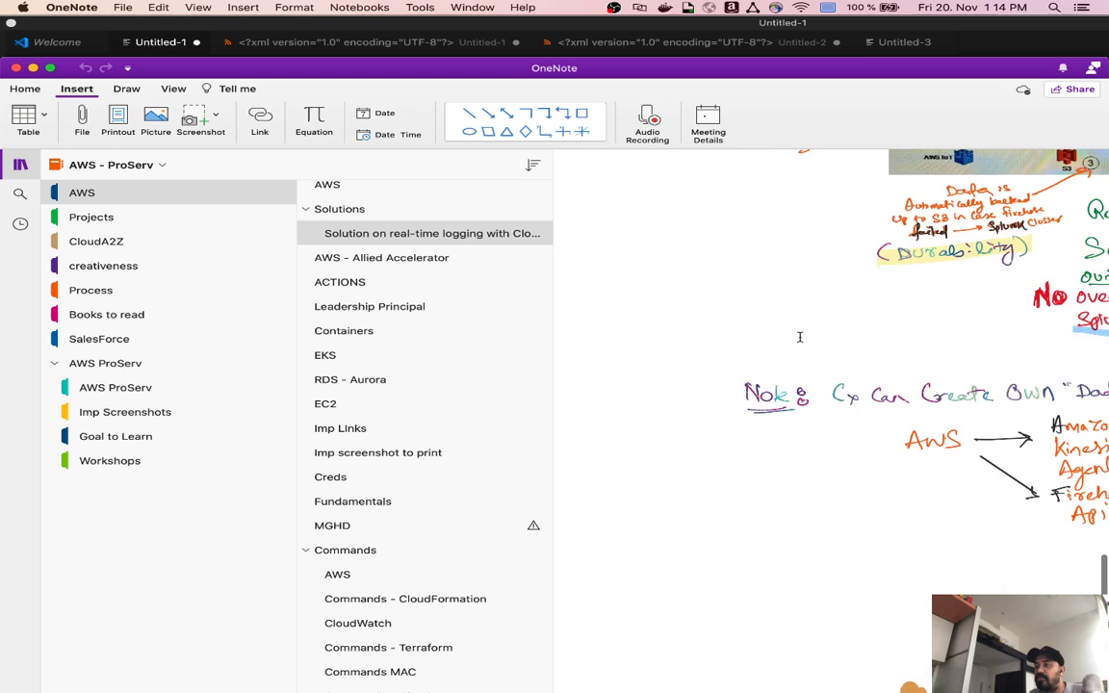
left_click(34, 69)
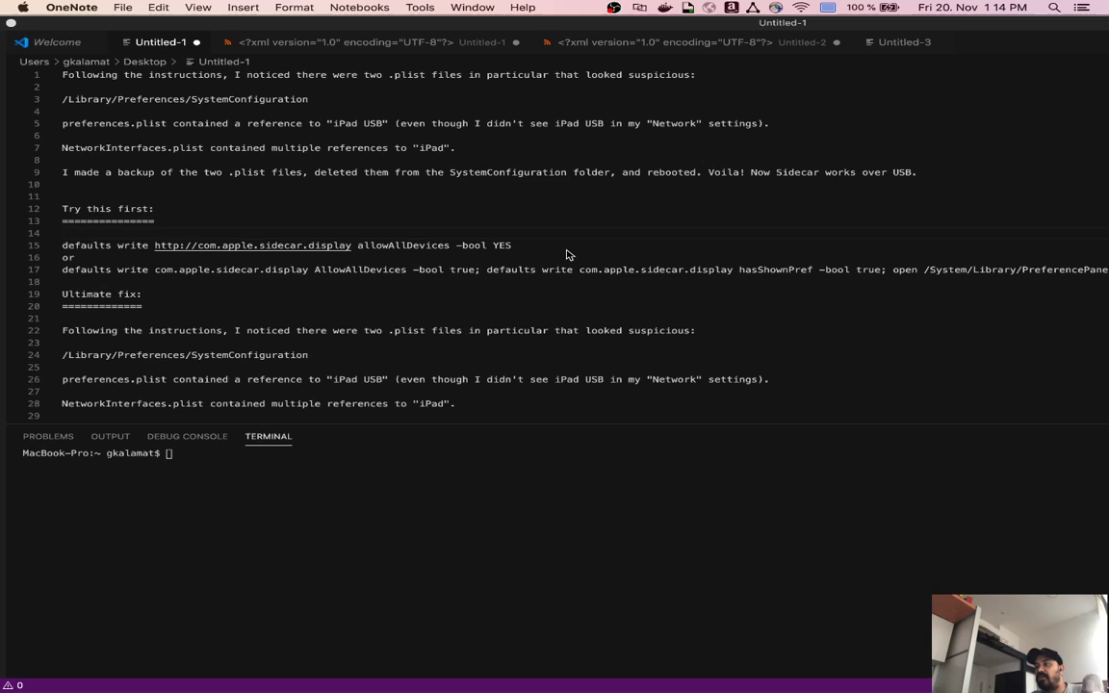
Return to the Untitled-1 notes in the code editor and recheck the Mac's Sidecar and projector display options.
left_click(462, 210)
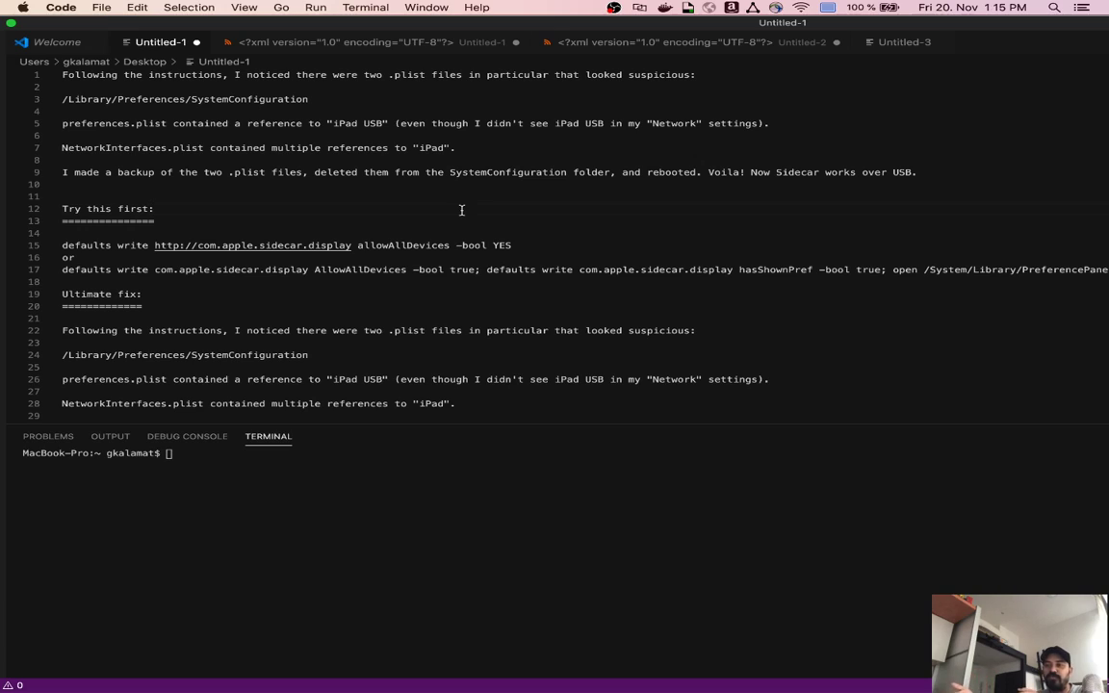
left_click(461, 210)
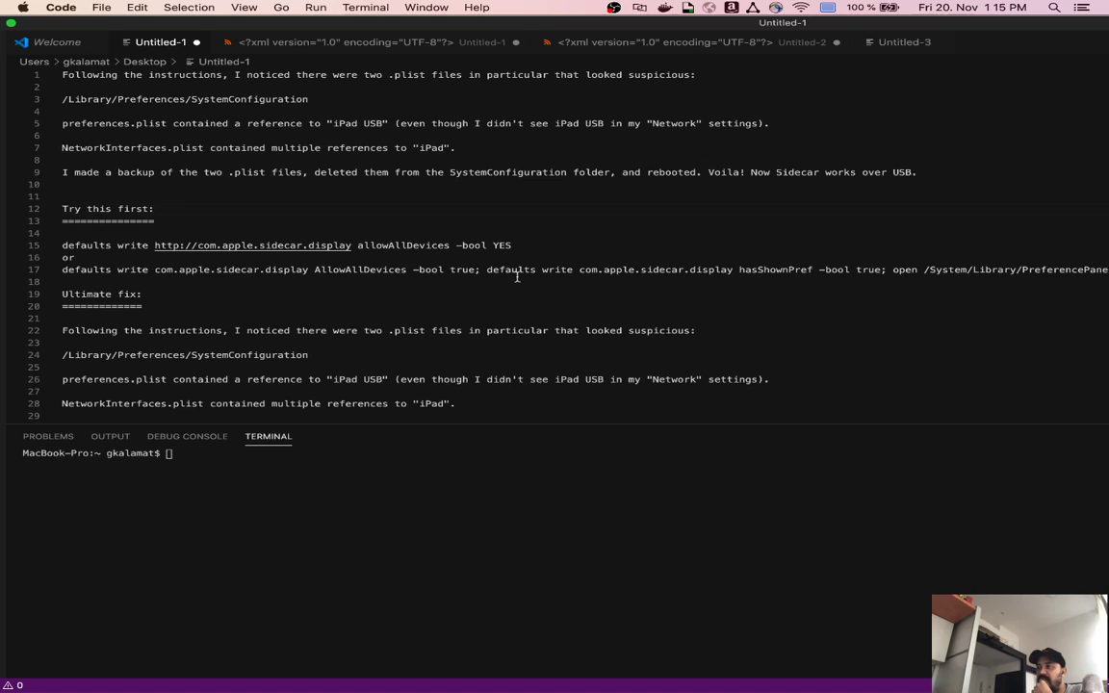
left_click(830, 9)
left_click(830, 9)
left_click(830, 9)
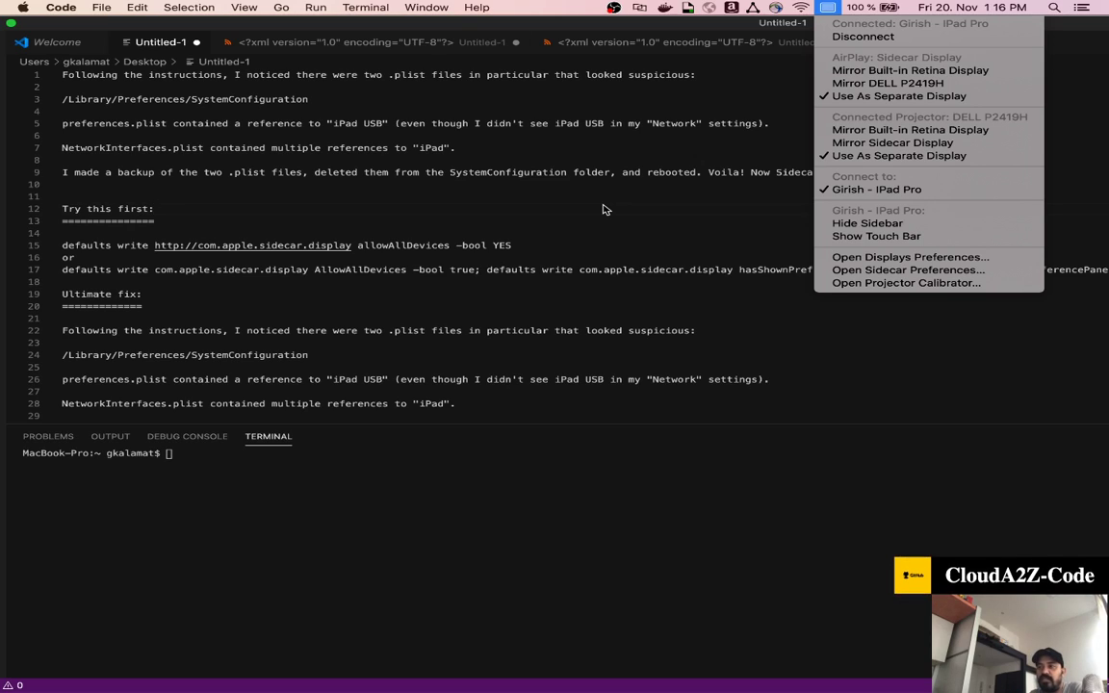
left_click(545, 189)
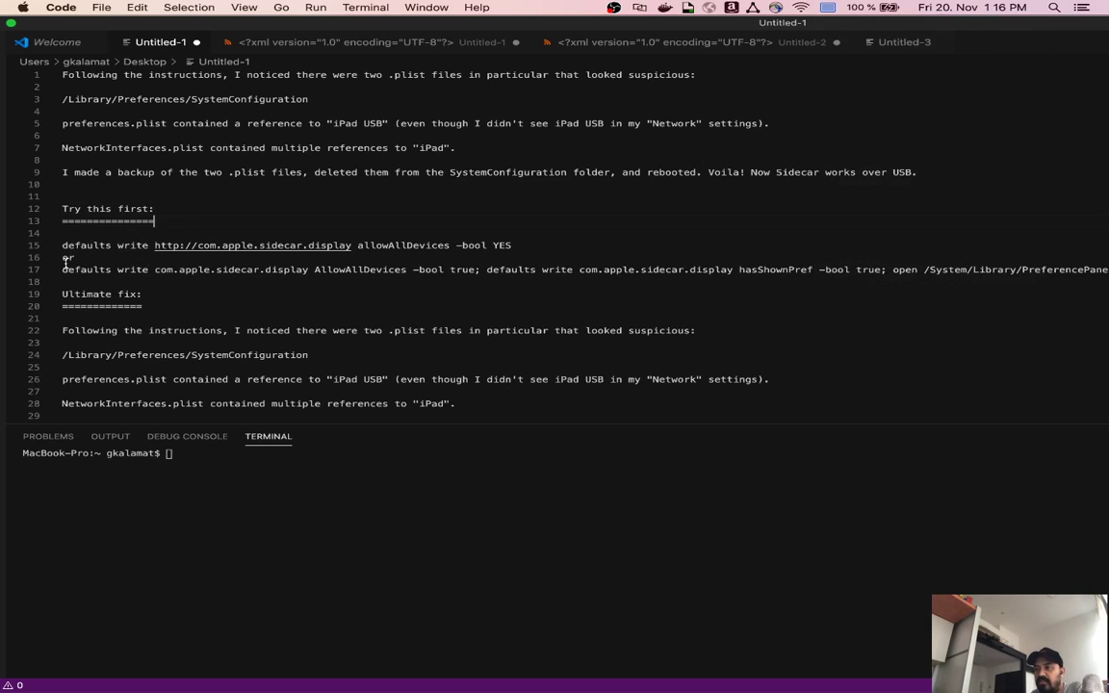
Examine the defaults write command on line 17, including its com.apple.sidecar.display domain, AllowAllDevices key and boolean value.
left_click_drag(61, 270, 161, 270)
left_click_drag(411, 270, 1104, 273)
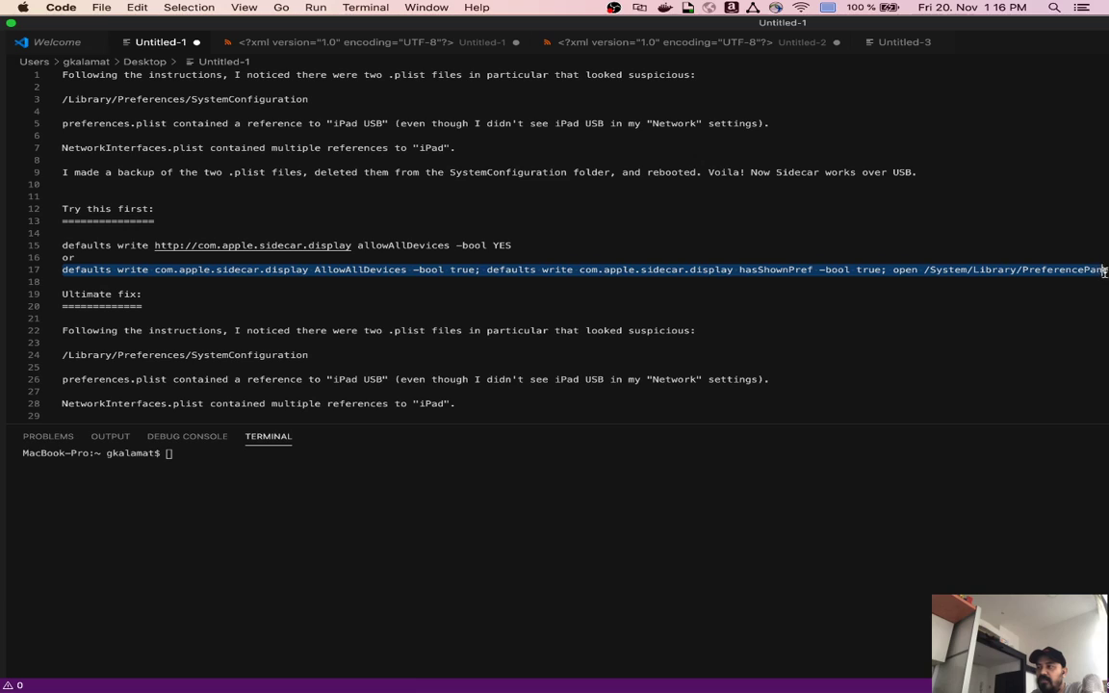
left_click(112, 279)
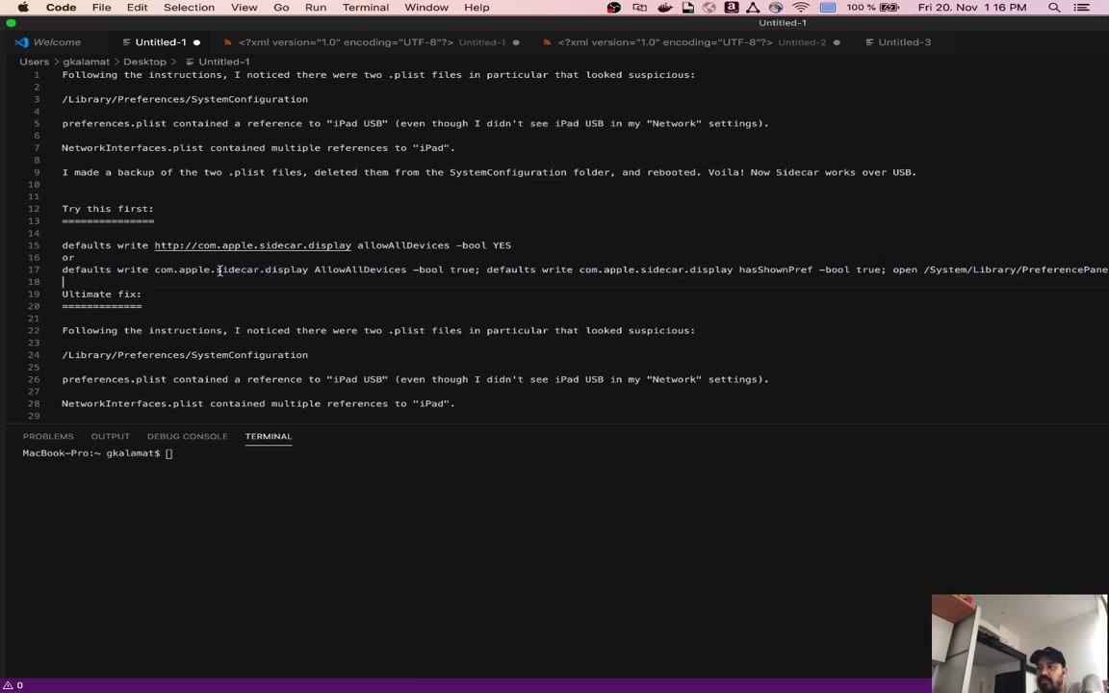
left_click_drag(161, 271, 334, 270)
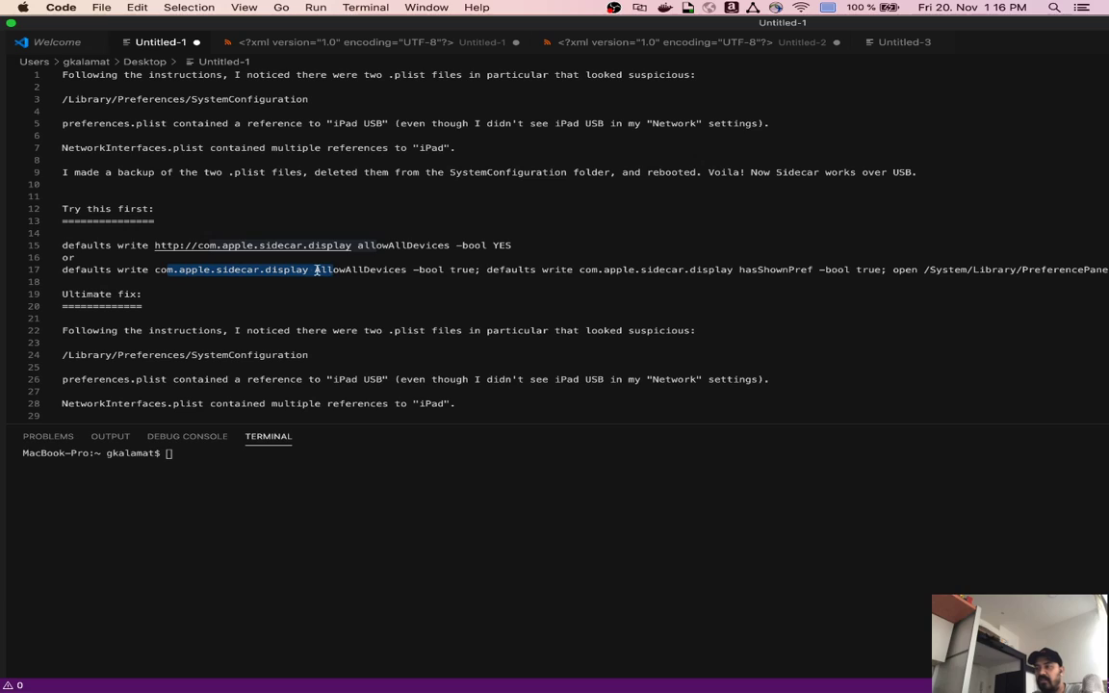
left_click(321, 271)
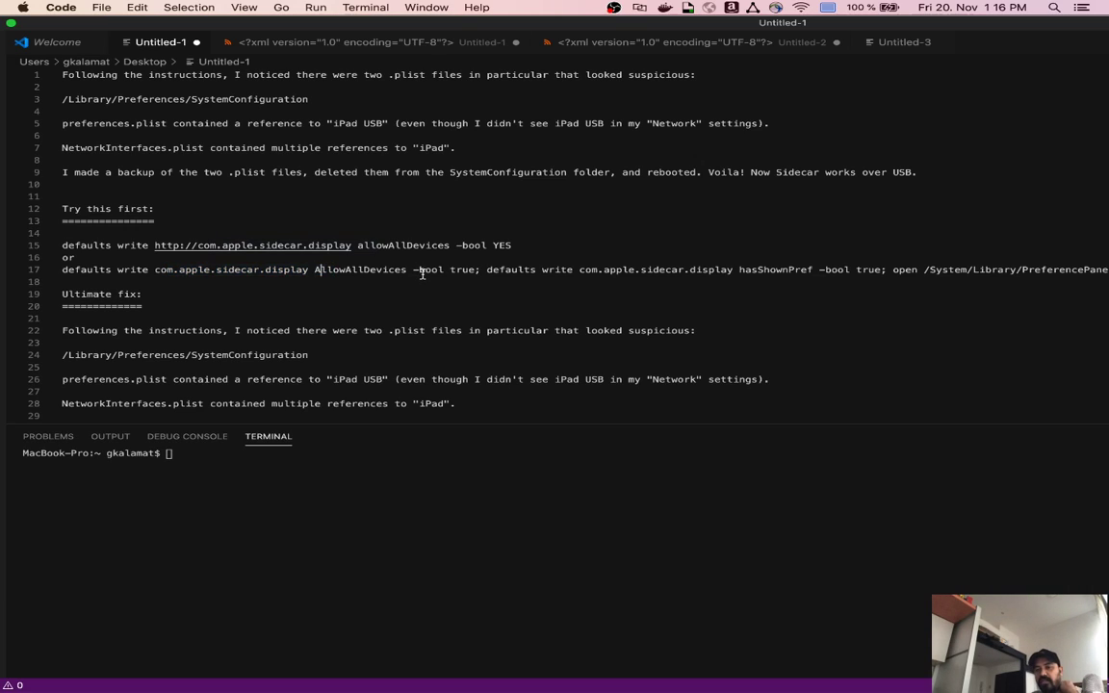
left_click(460, 270)
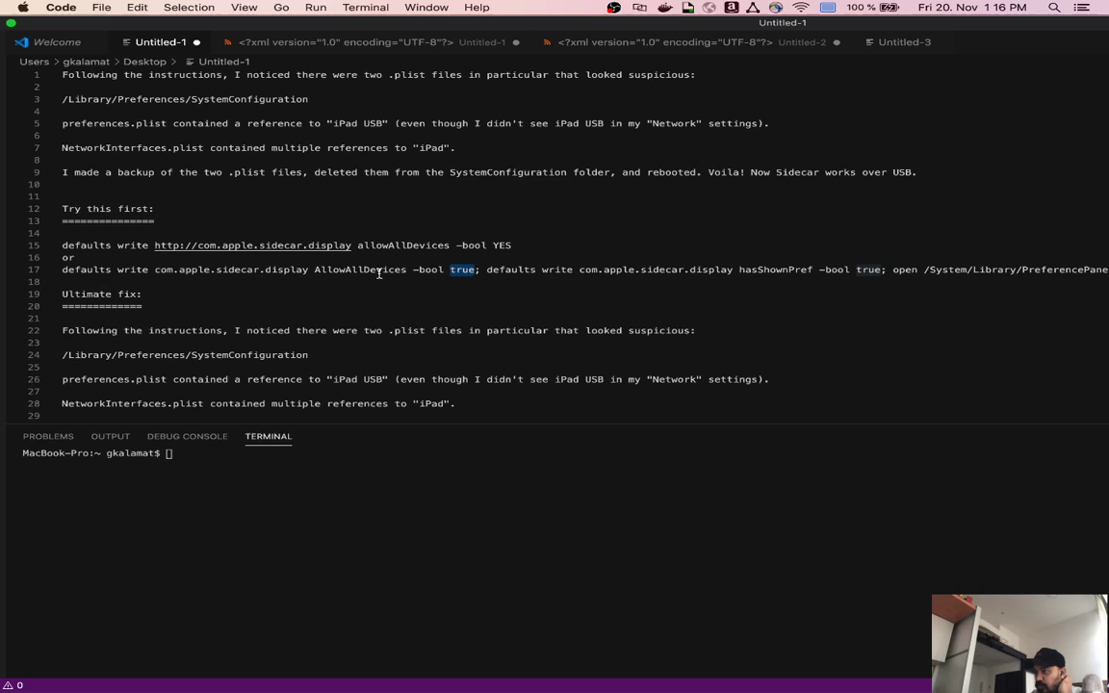
left_click(365, 271)
double_click(365, 270)
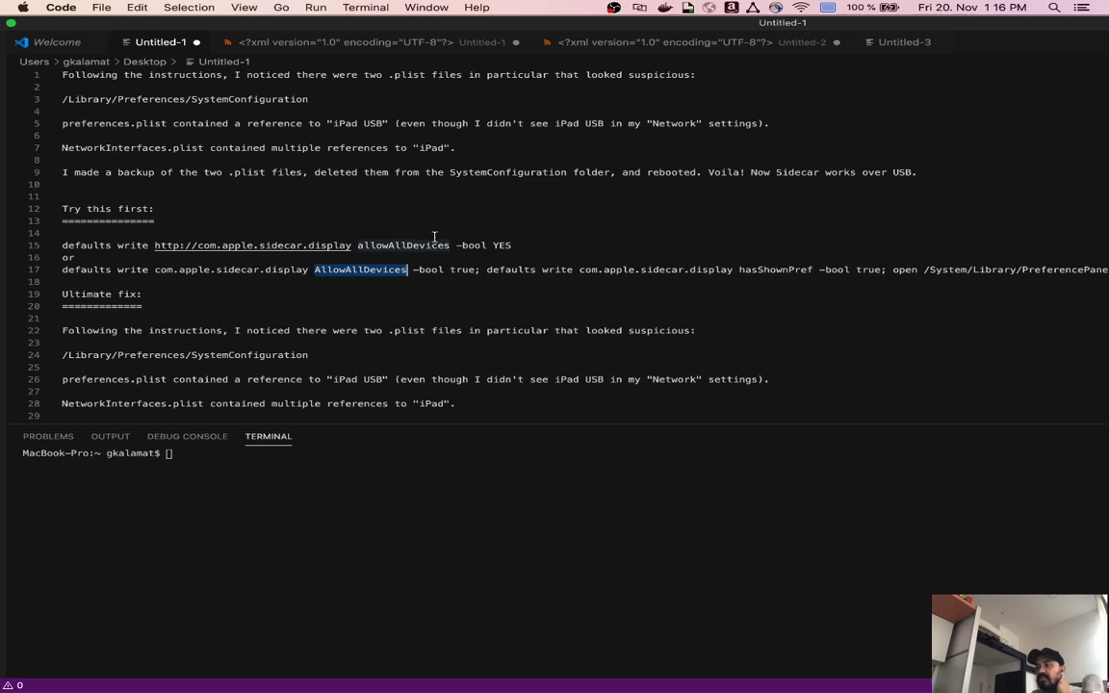
left_click(474, 273)
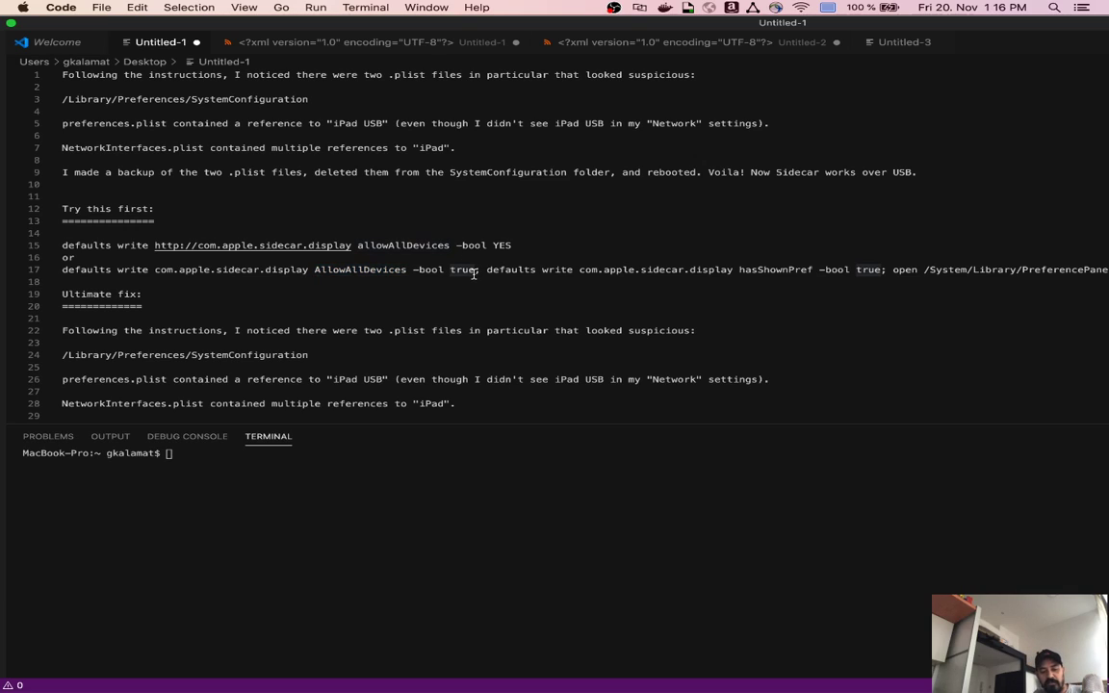
type(";")
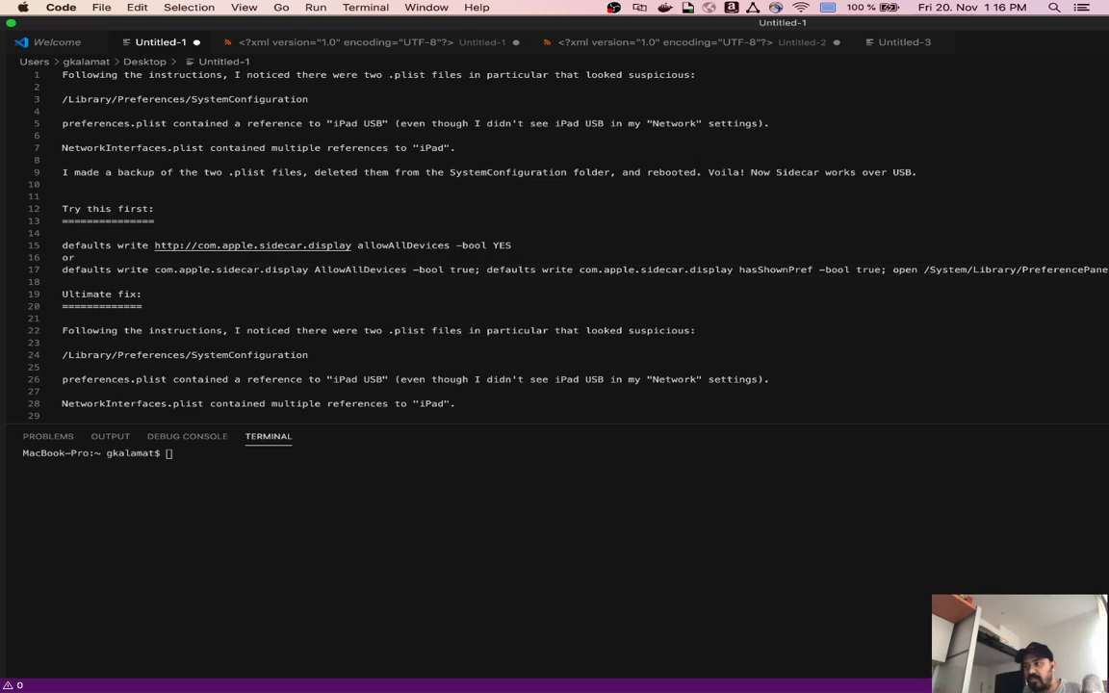
Copy the entire defaults write command on line 17 and save the Untitled-1 notes file.
triple_click(63, 270)
key("super+c")
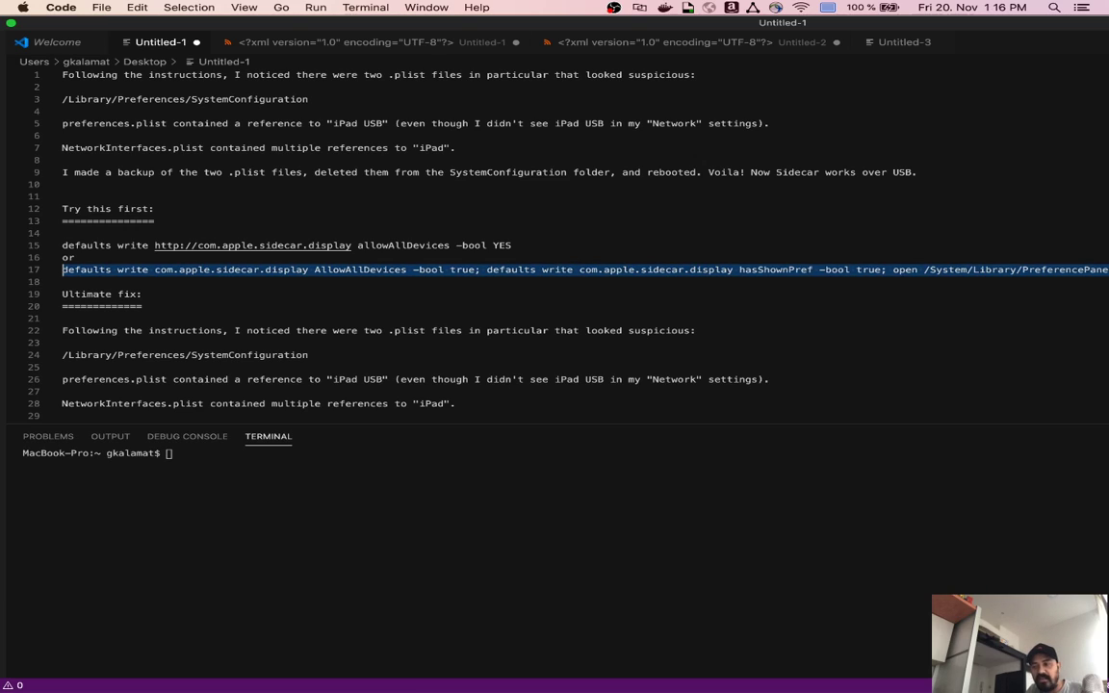
left_click(529, 210)
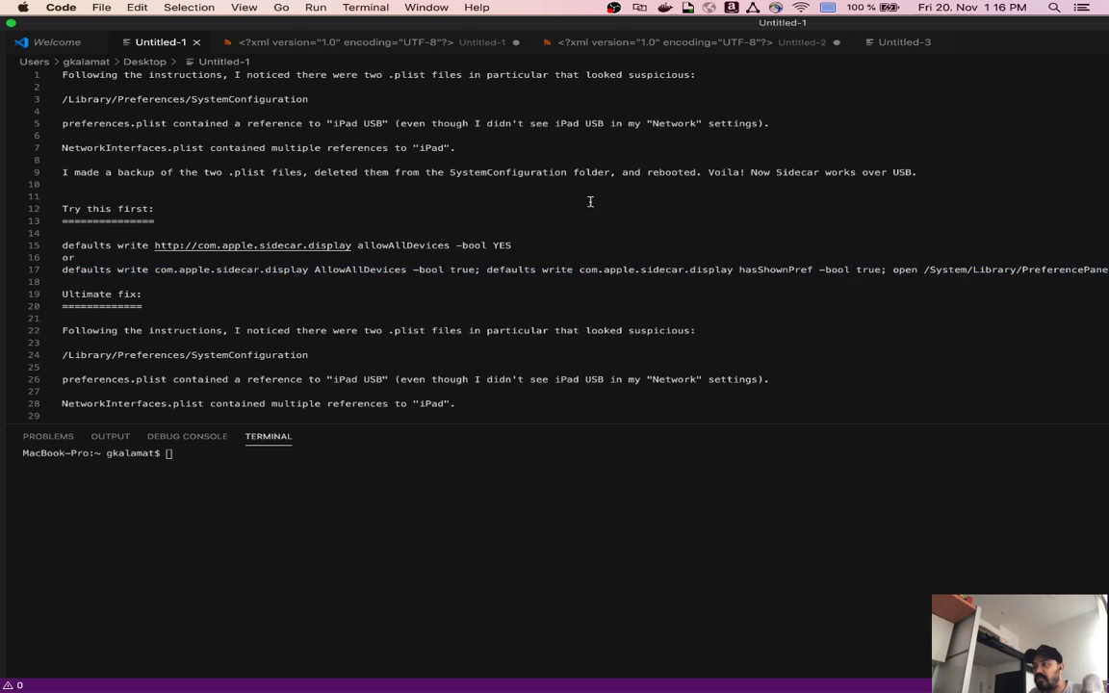
key("super+Tab")
key("super+Tab")
key("super+Tab")
key("super+Tab")
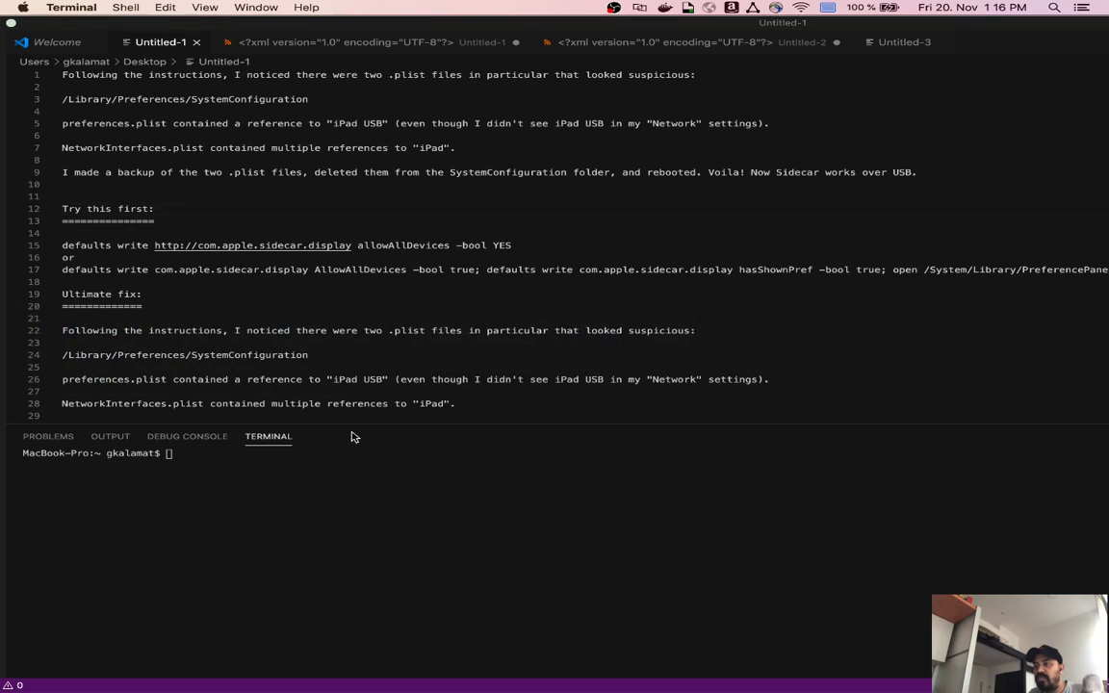
left_click(325, 478)
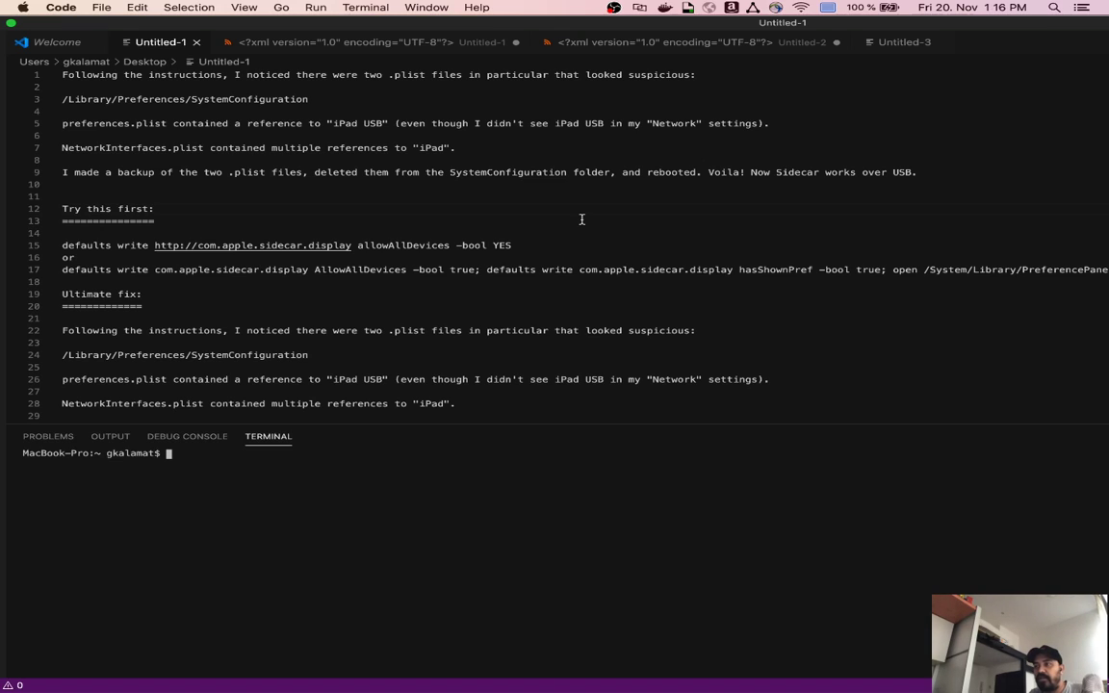
Switch to Terminal and bring its open aws-deployment-framework-pipelines shell window to the front.
mouse_move(1049, 332)
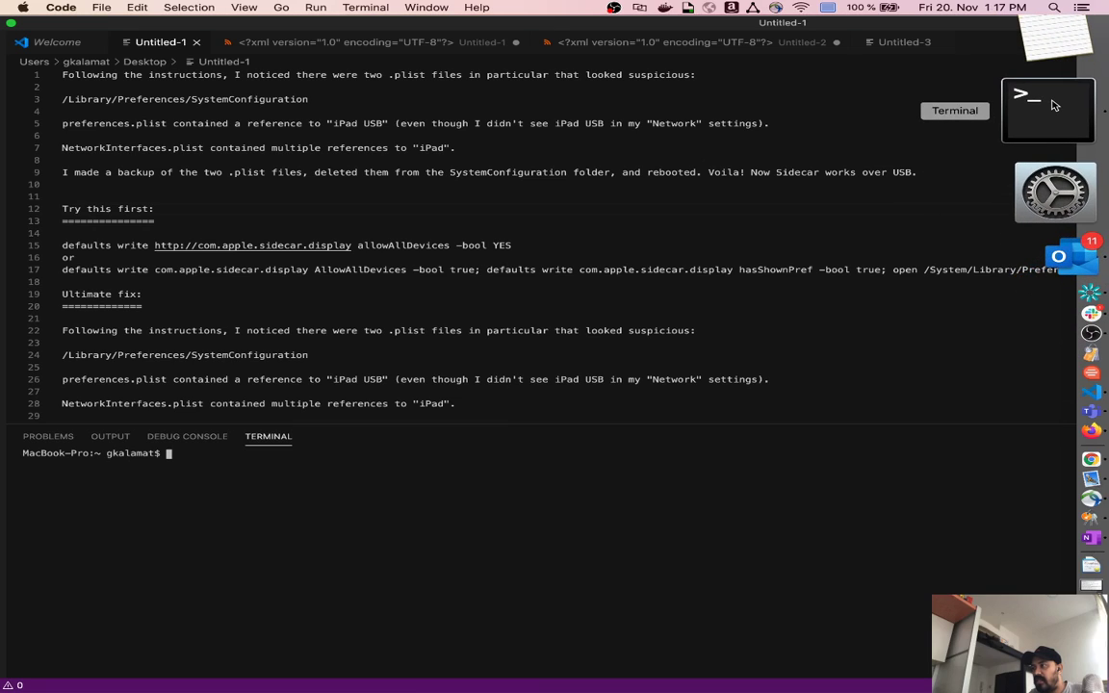
right_click(1054, 105)
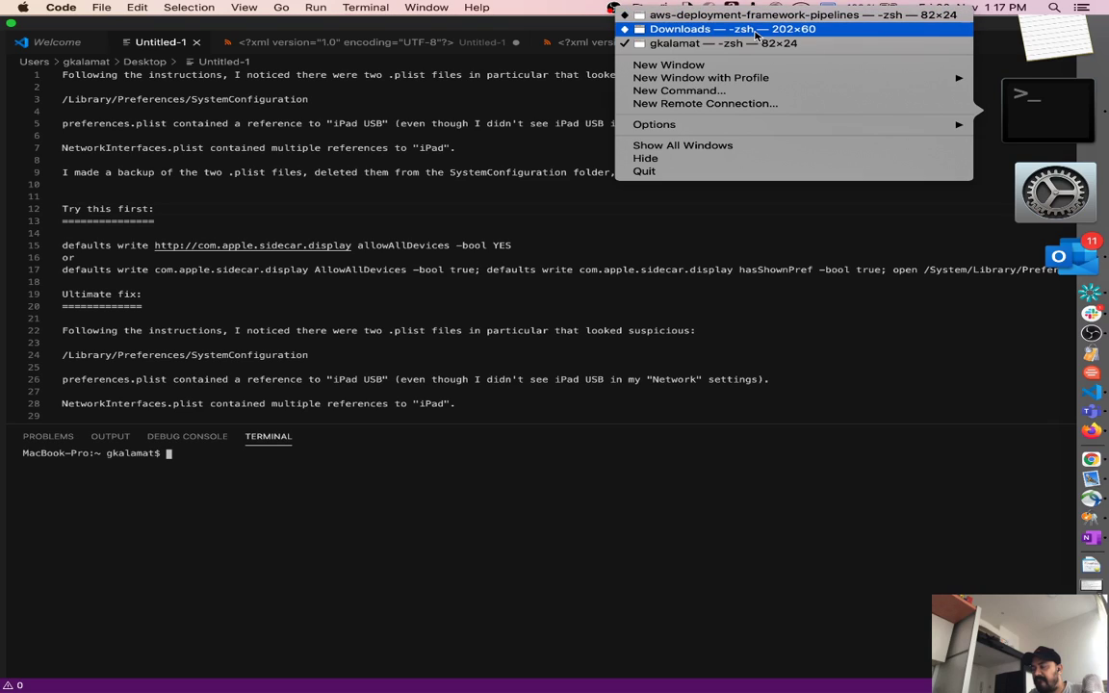
key("Escape")
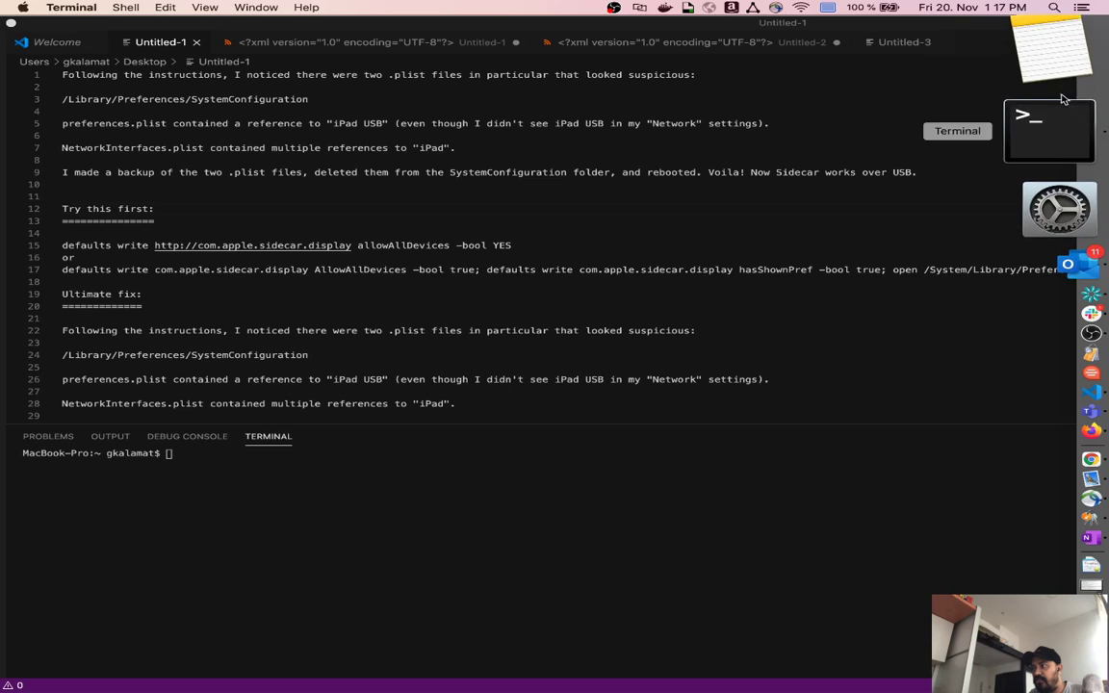
right_click(1057, 106)
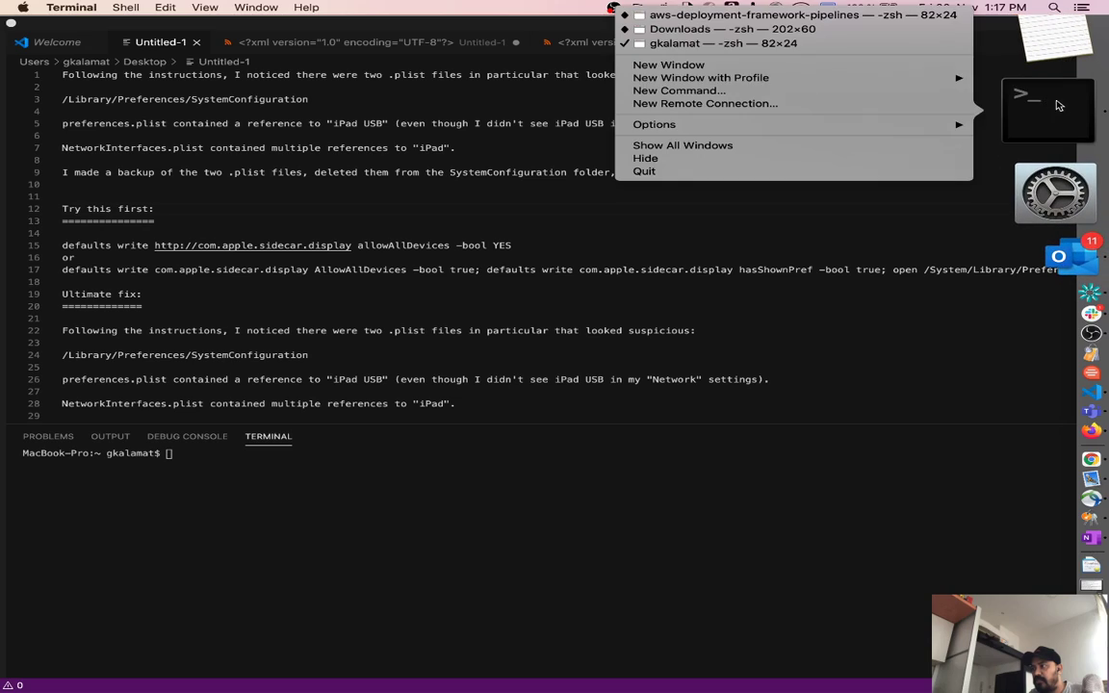
left_click(792, 15)
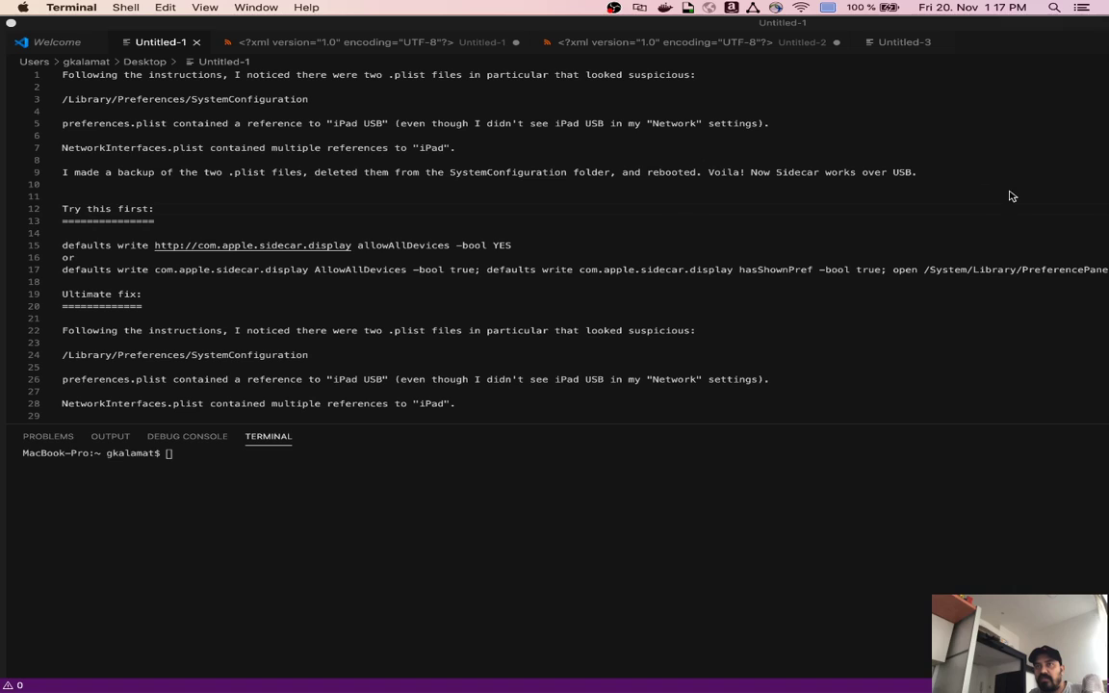
mouse_move(1107, 219)
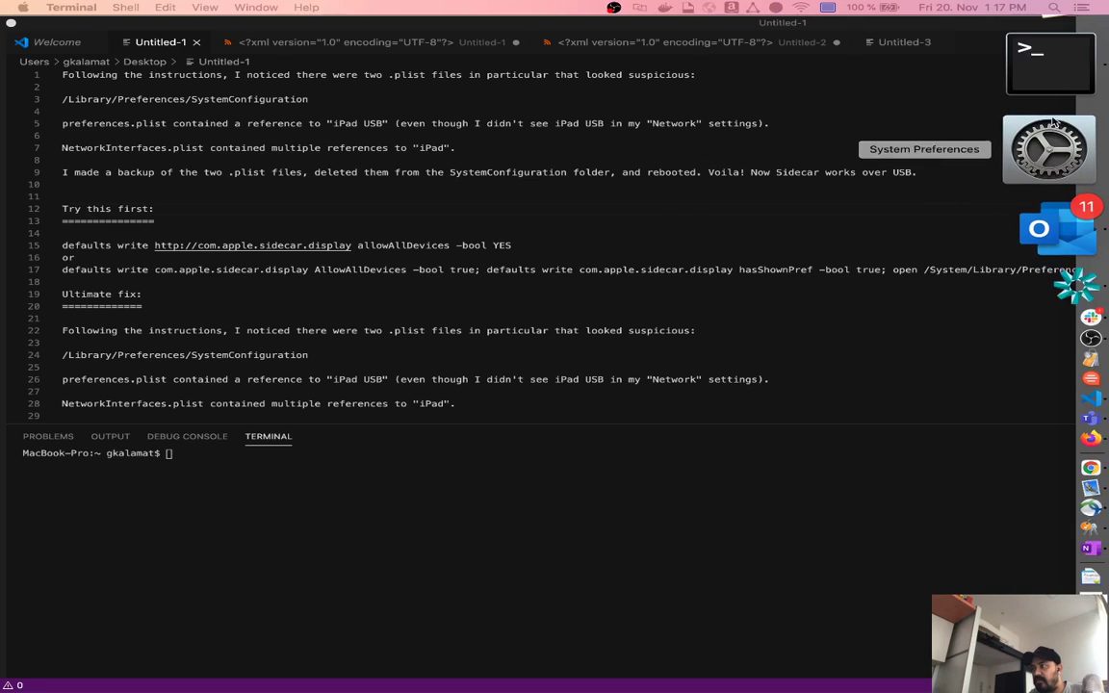
right_click(1048, 108)
left_click(771, 89)
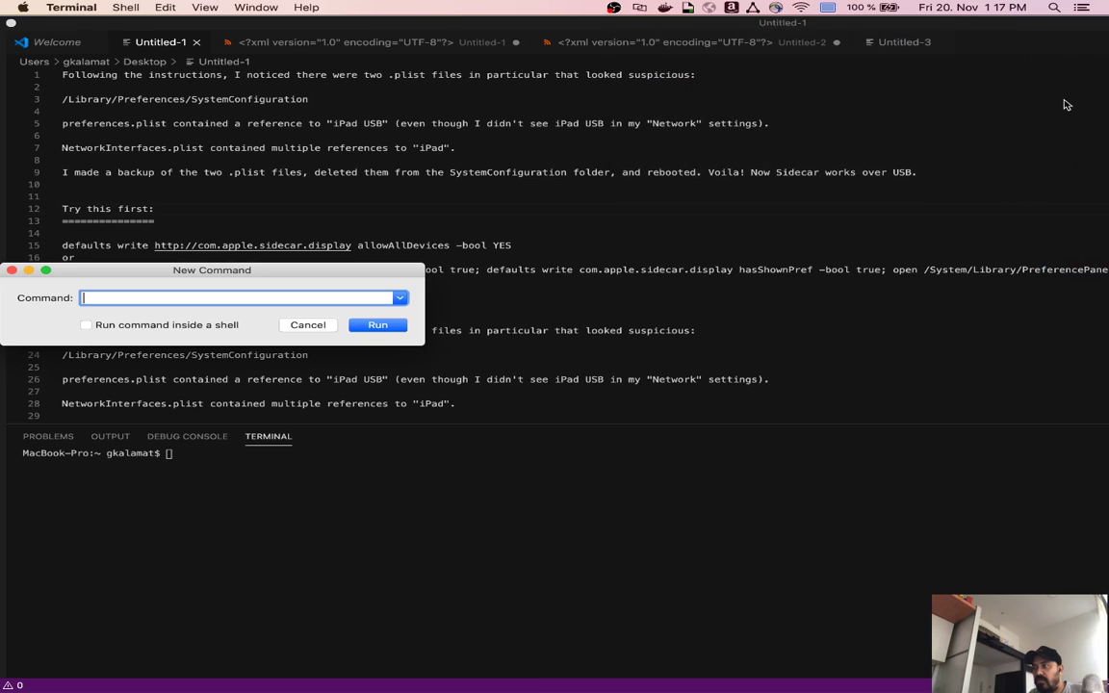
left_click(12, 269)
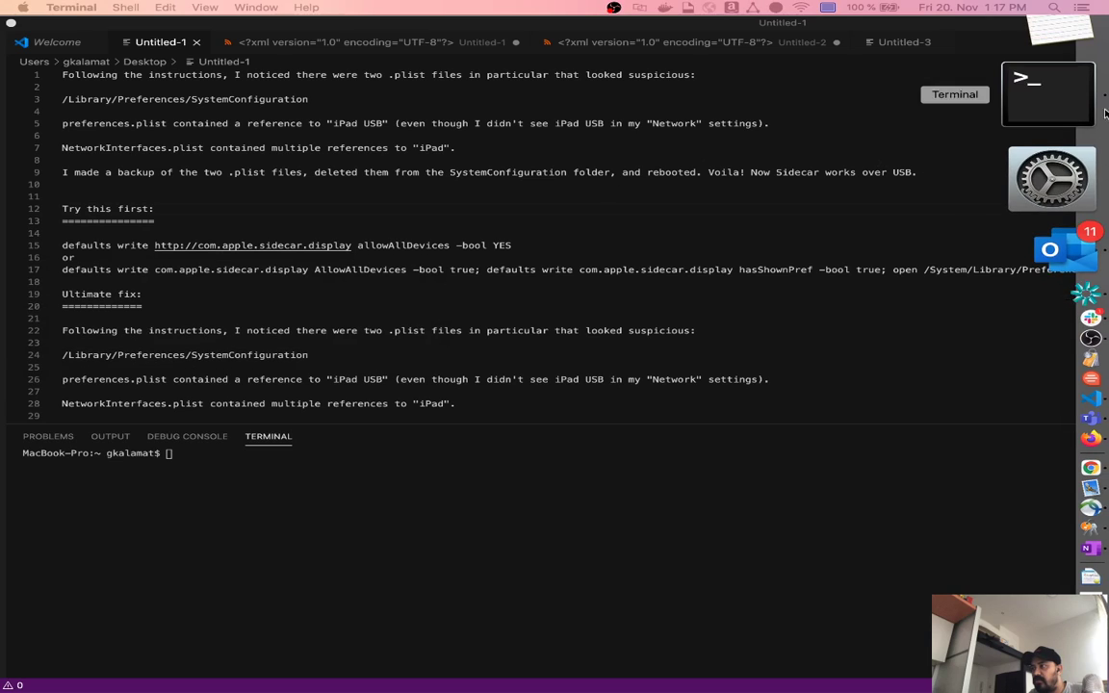
In a new Terminal window, clear the screen and paste the copied com.apple.sidecar.display defaults write command at the prompt.
right_click(1085, 112)
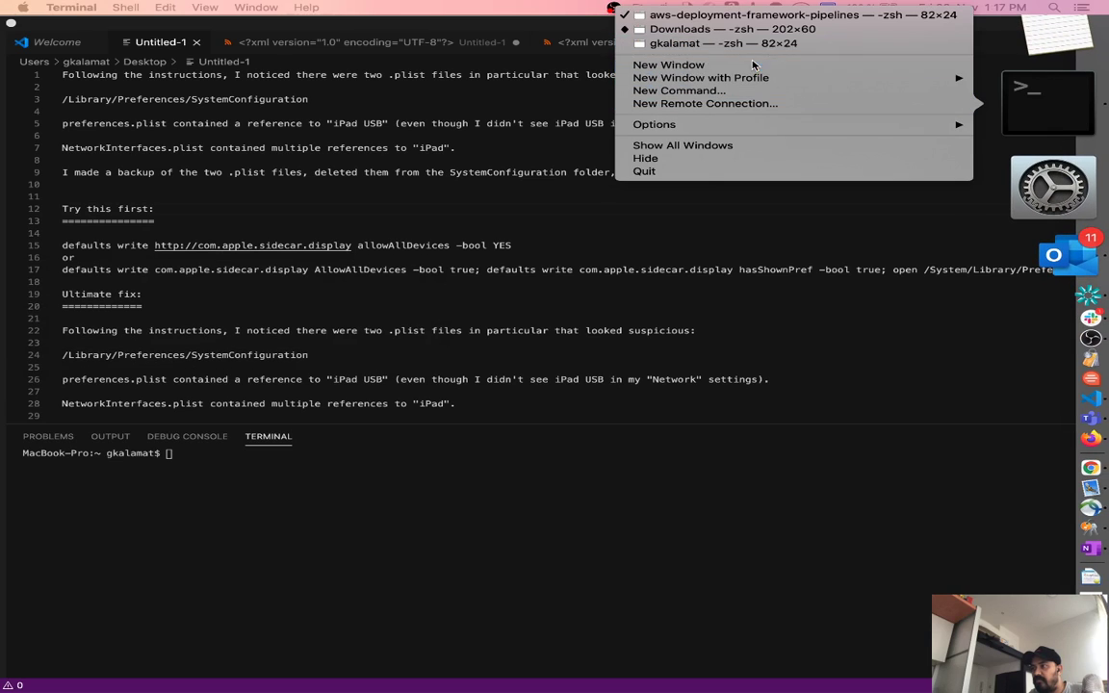
left_click(684, 113)
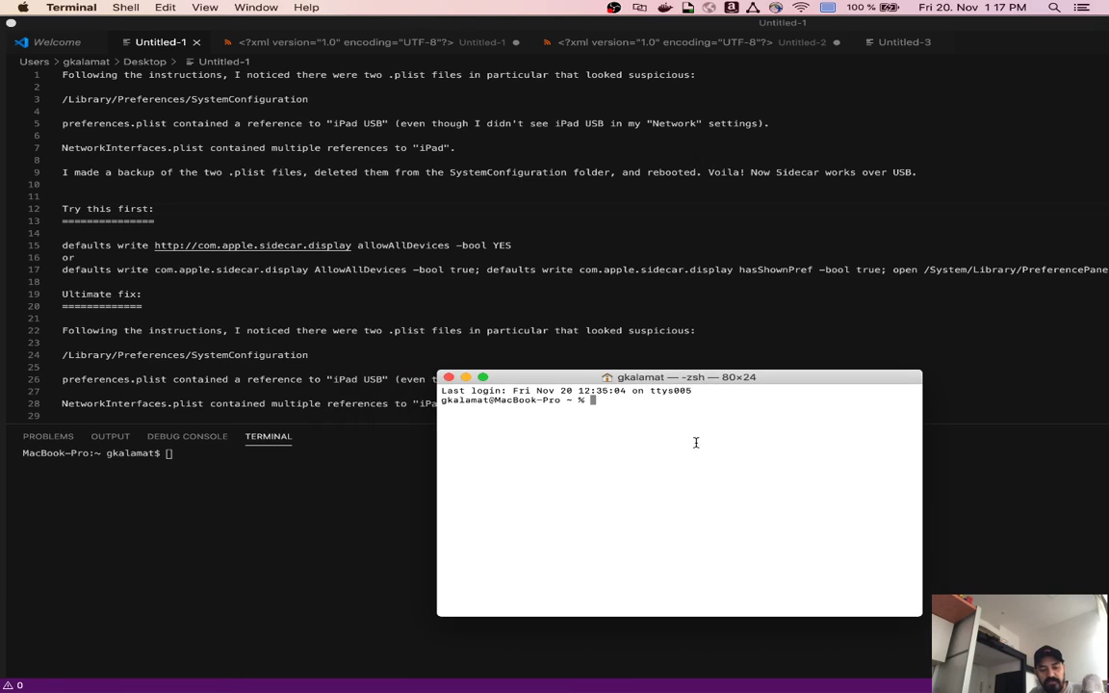
type("cleea")
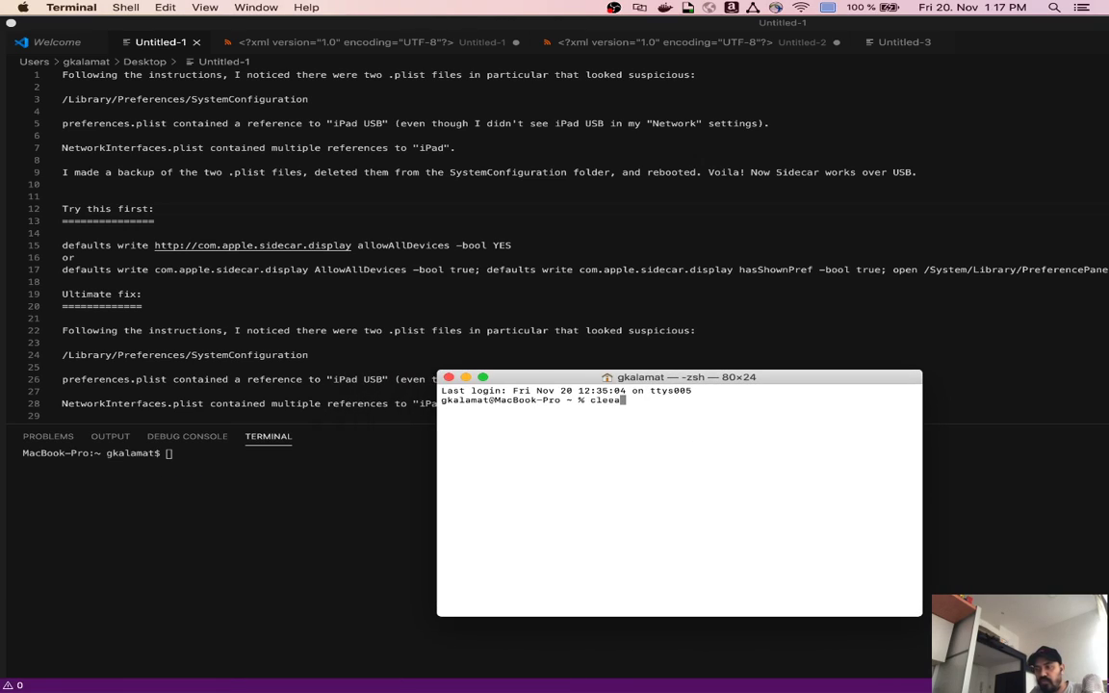
type("r")
key("Return")
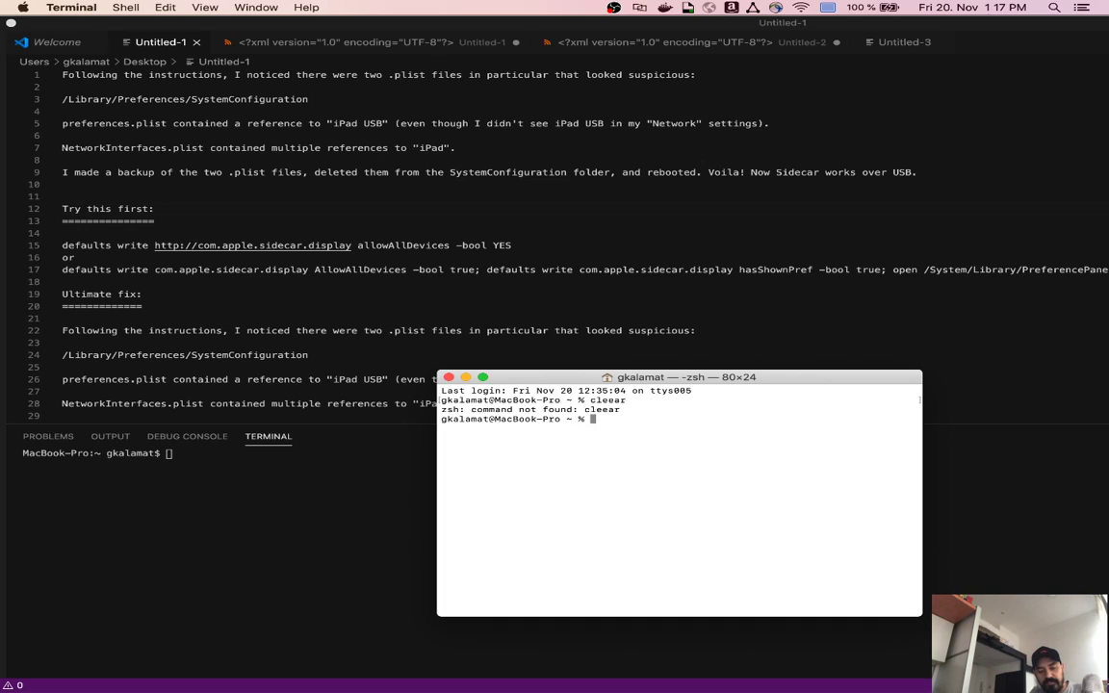
type("clee")
type("ar")
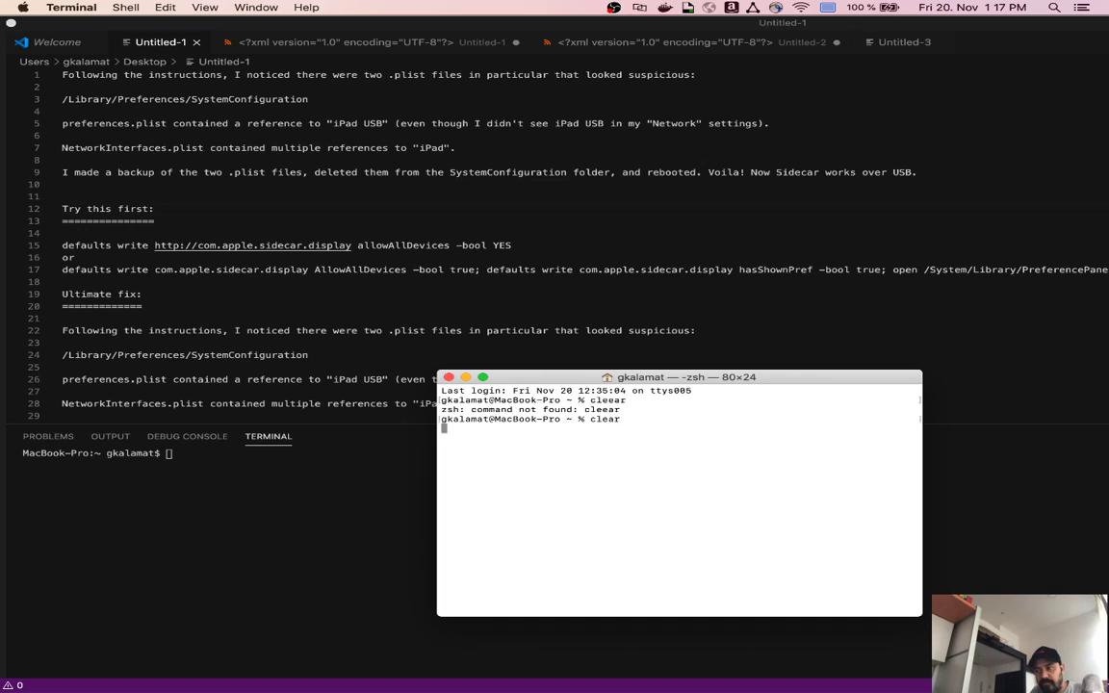
key("Return")
key("super+v")
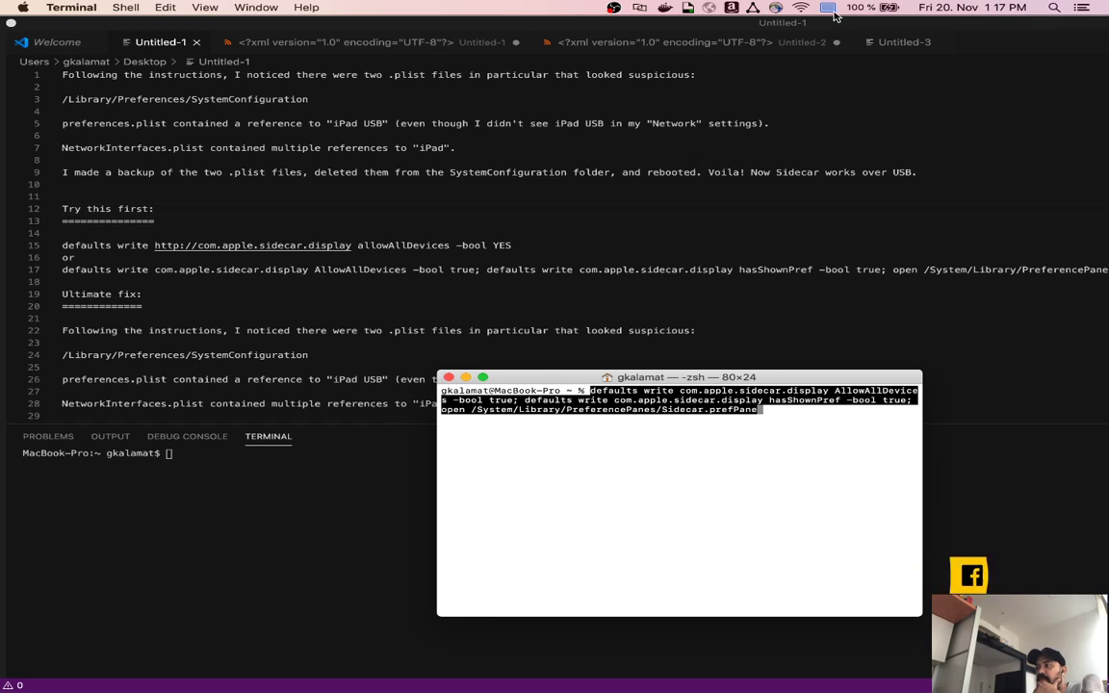
Find the Sidecar preferences with a Spotlight search for sidecar and enable Show Touch Bar.
left_click(1054, 8)
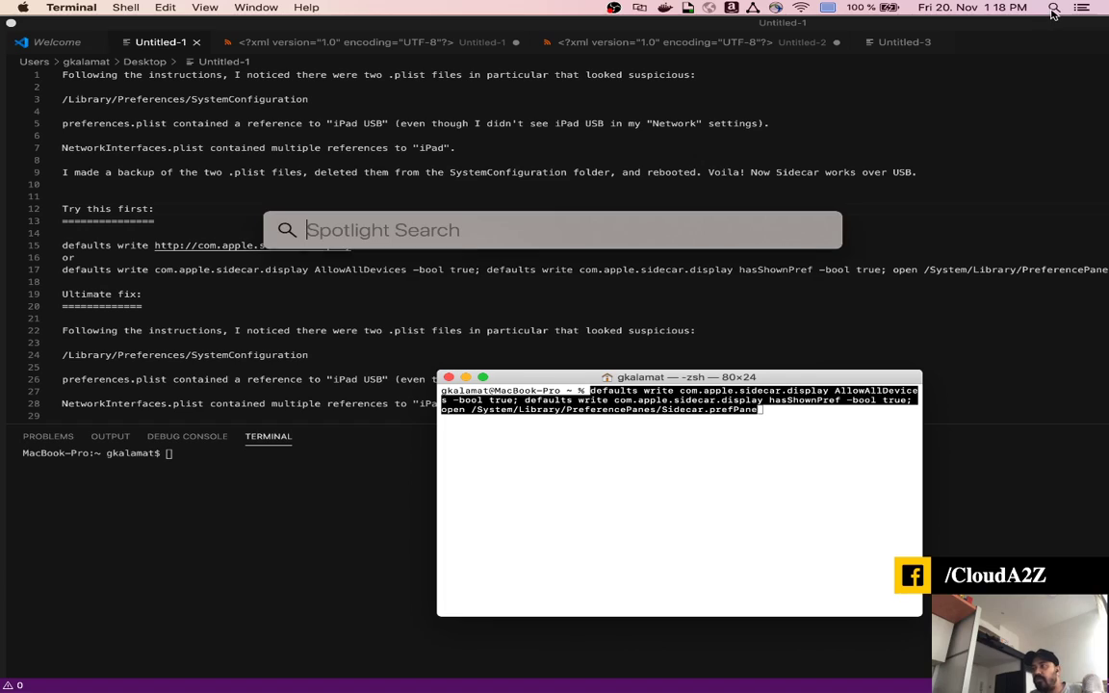
type("sidecar")
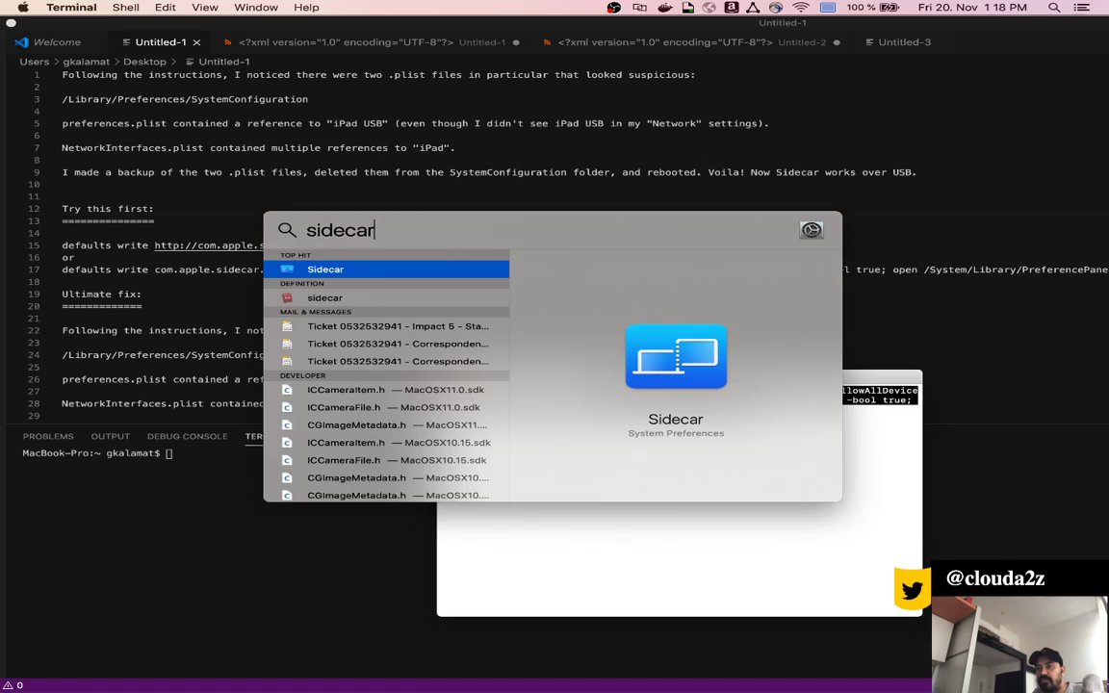
key("Return")
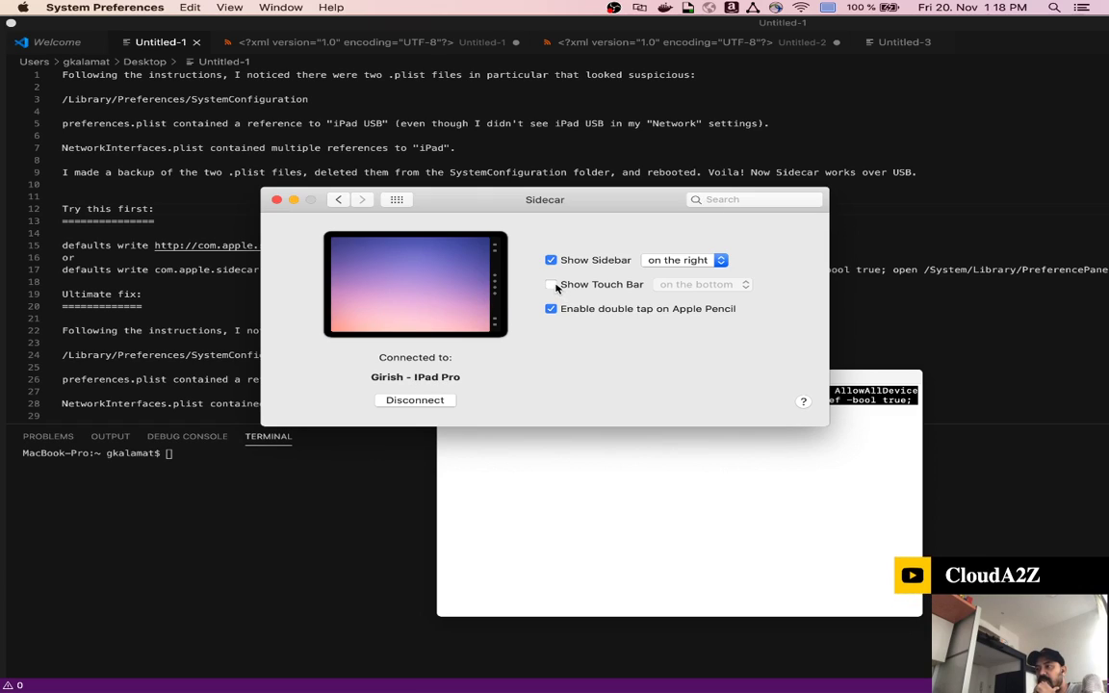
left_click(552, 286)
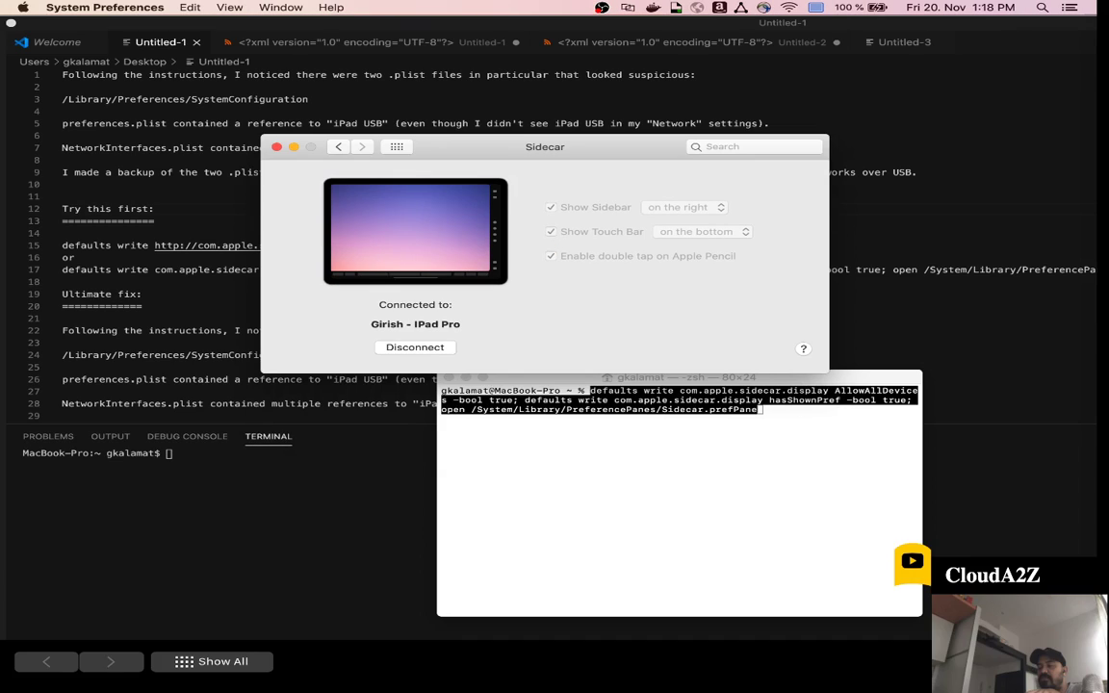
Close the Sidecar preferences window and return to the Untitled-1 notes in the code editor.
key("super+Tab")
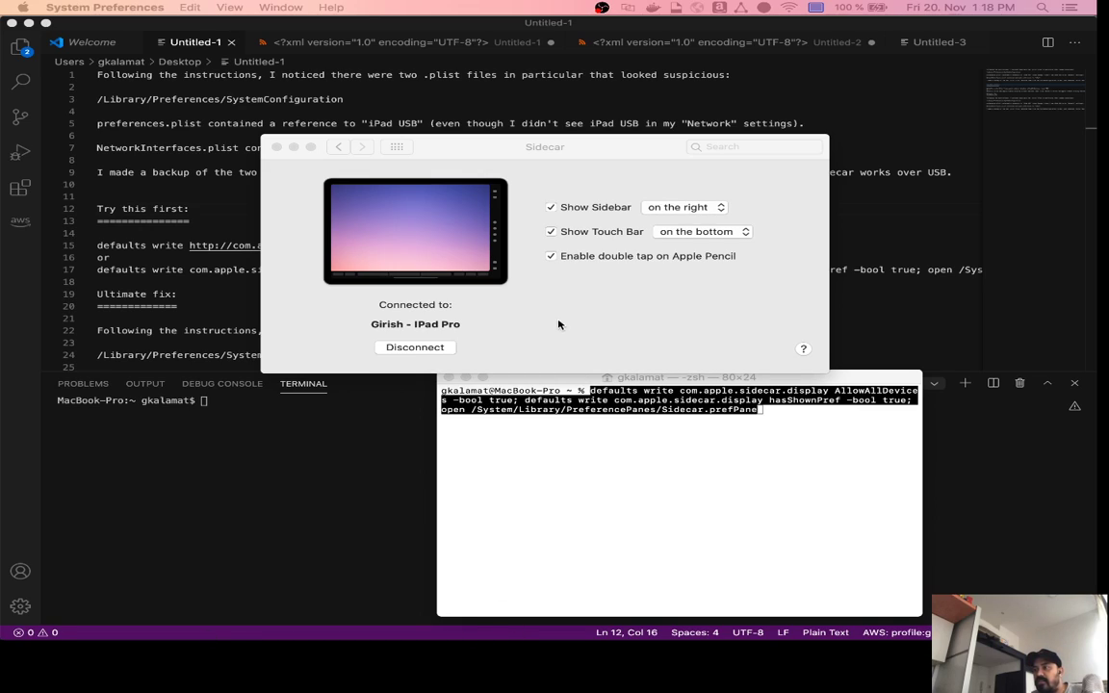
left_click(688, 425)
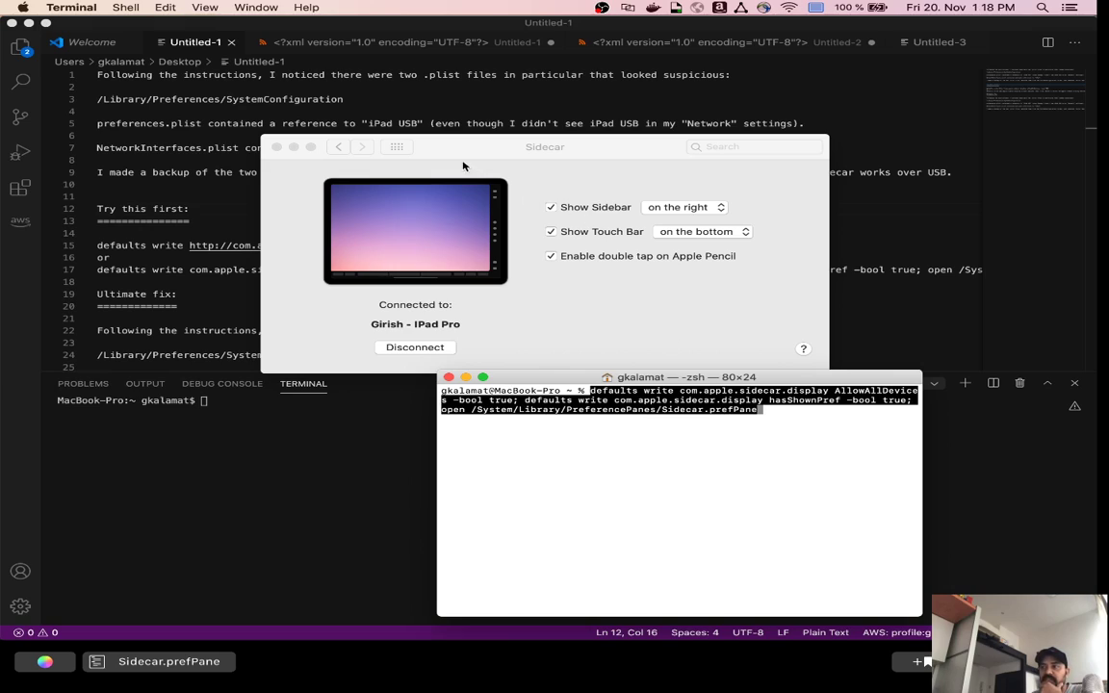
left_click(419, 146)
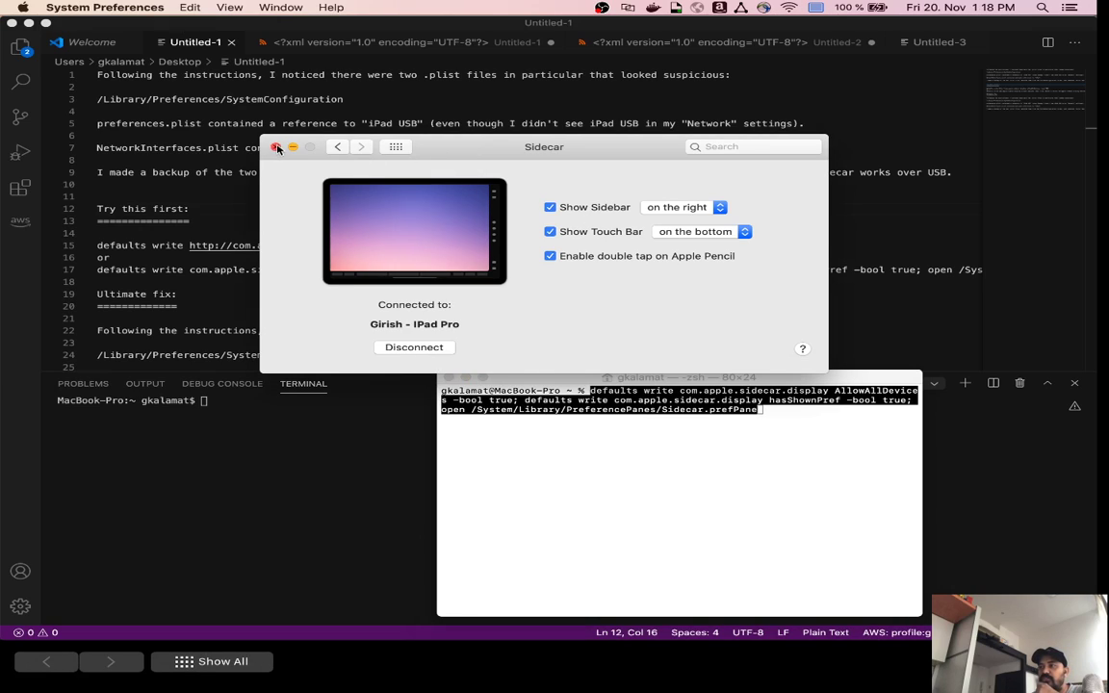
left_click(277, 147)
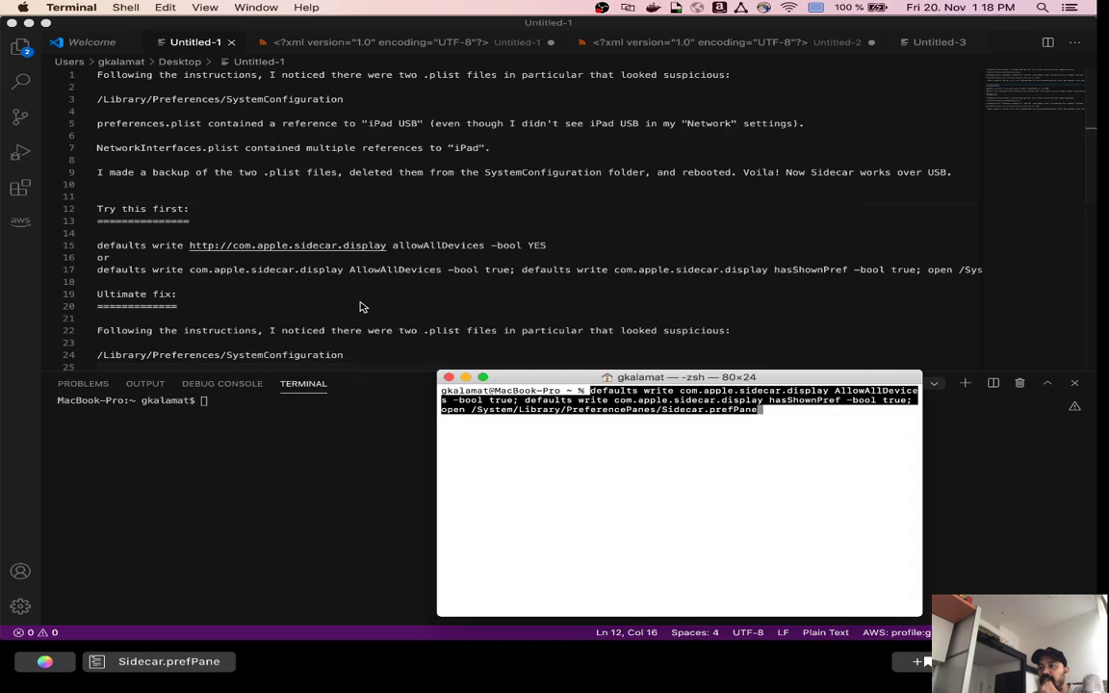
left_click(414, 281)
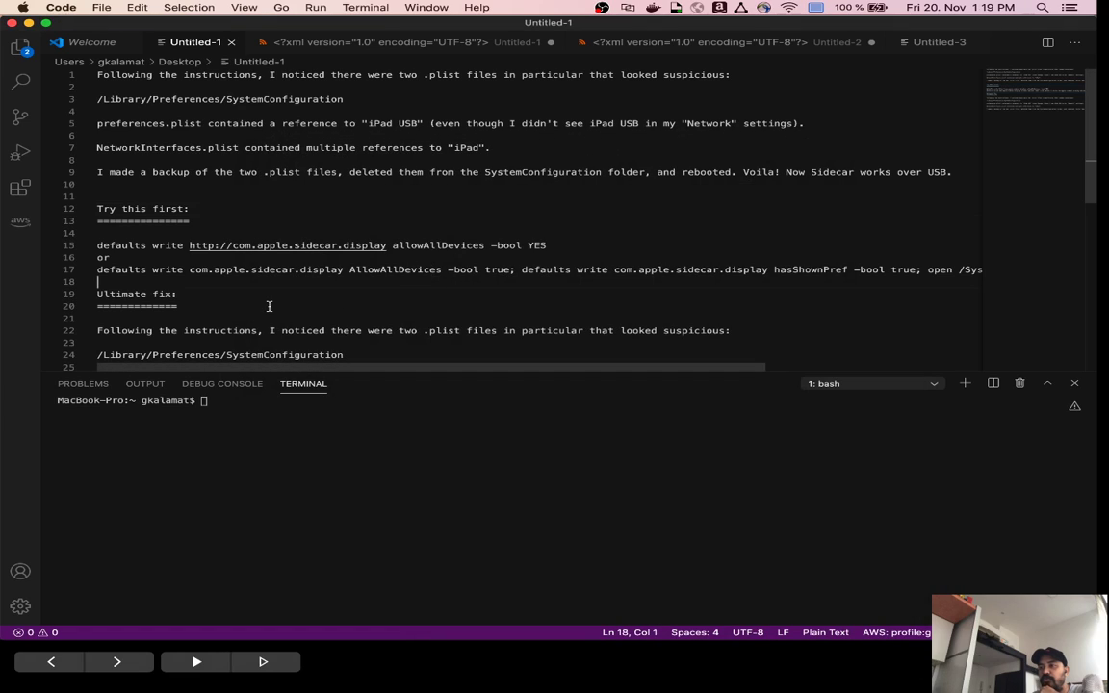
Look over the Ultimate fix notes and highlight the allowAllDevices defaults write command on line 15.
scroll(269, 306, "down", 2)
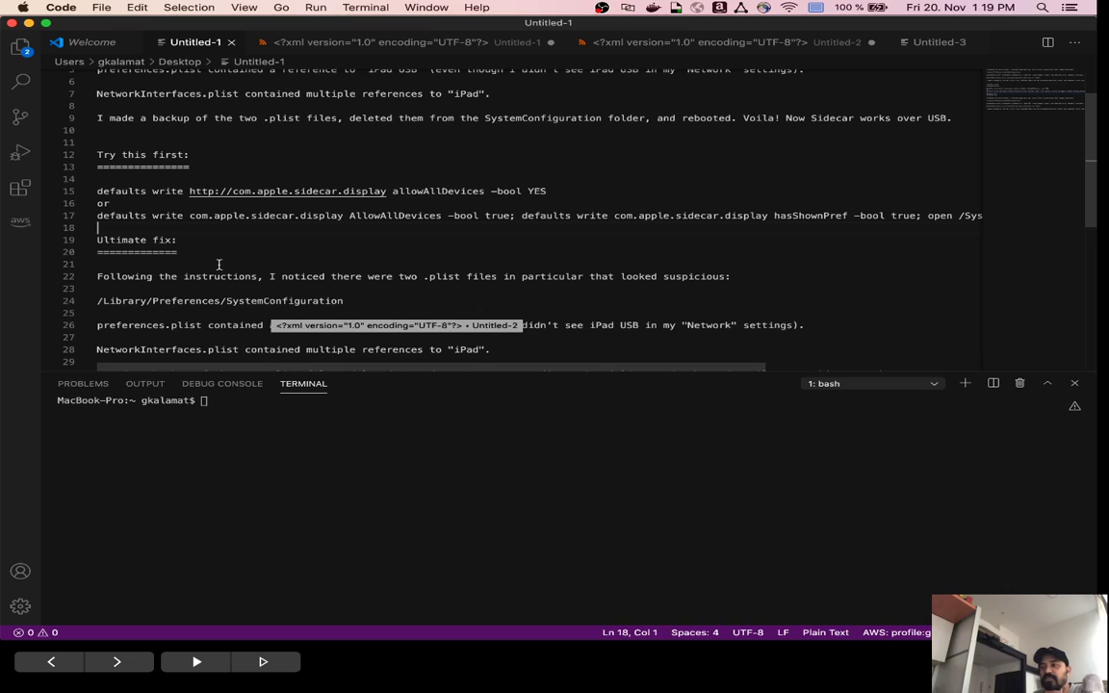
scroll(219, 264, "down", 5)
left_click(295, 234)
scroll(299, 234, "up", 4)
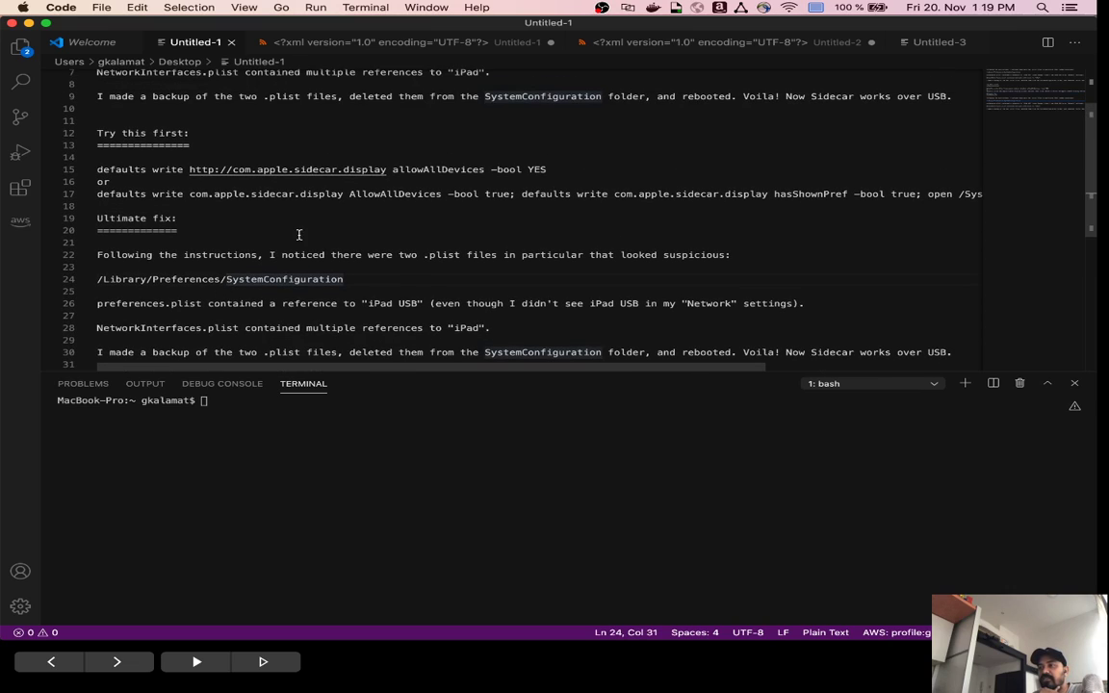
left_click_drag(547, 170, 97, 170)
left_click_drag(581, 174, 97, 169)
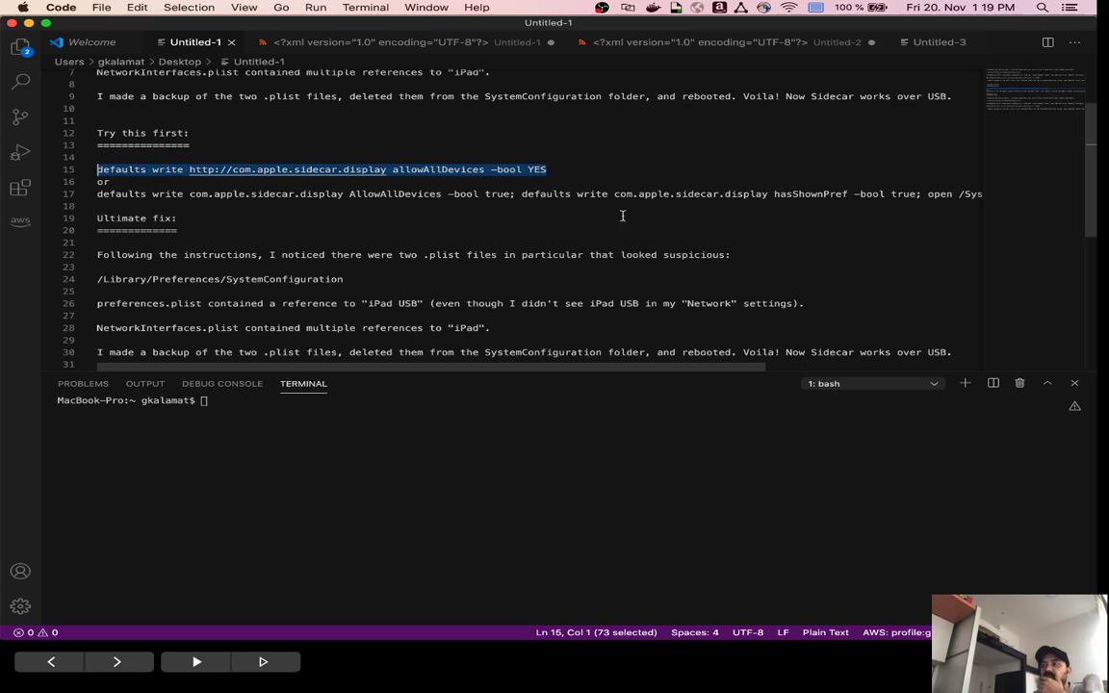
Check the Mac's AirPlay display options and the Sidecar entry in Spotlight, ending back at line 17 of the notes.
left_click(817, 9)
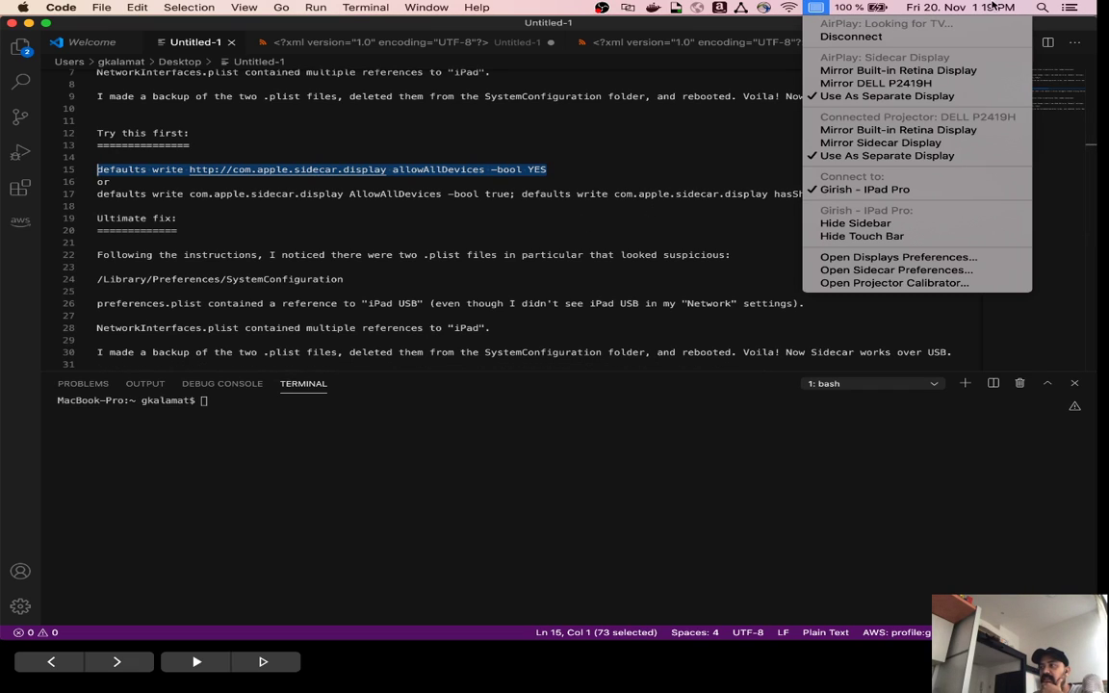
key("super+space")
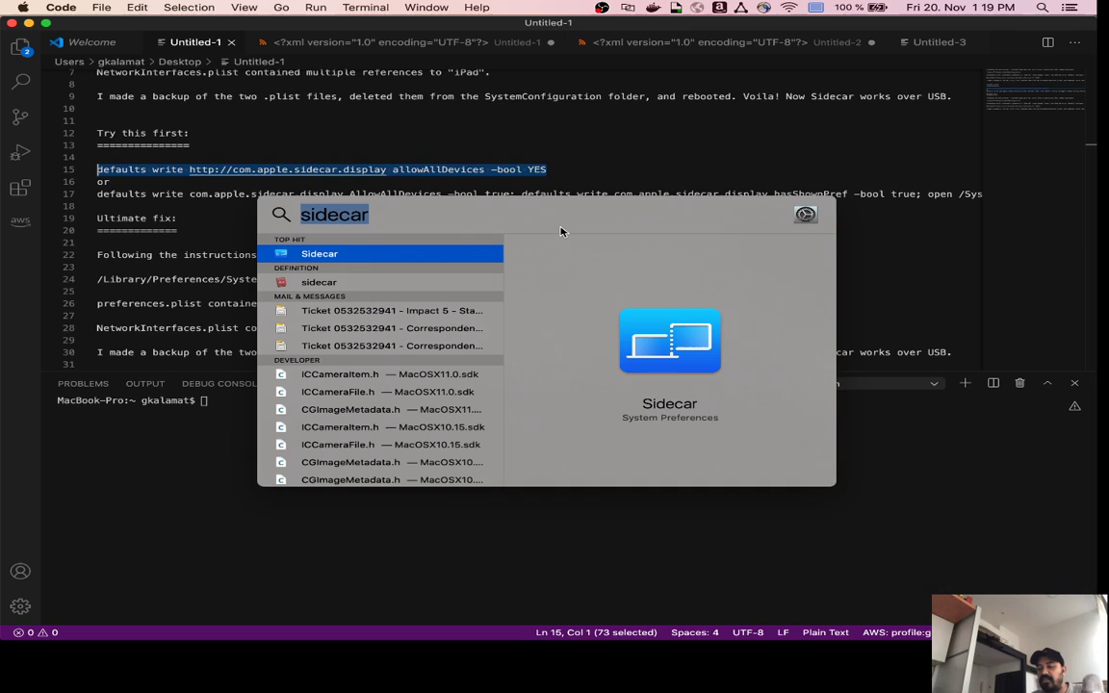
left_click(252, 193)
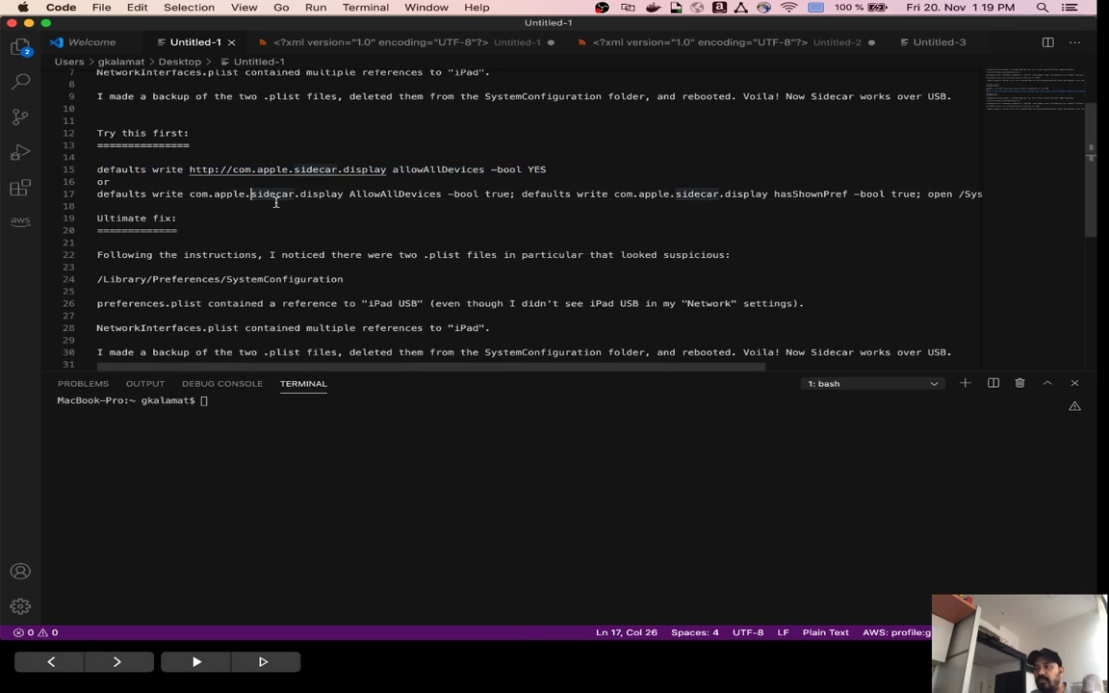
Copy the /Library/Preferences/SystemConfiguration path from line 24 in the Ultimate fix section.
scroll(532, 205, "down", 1)
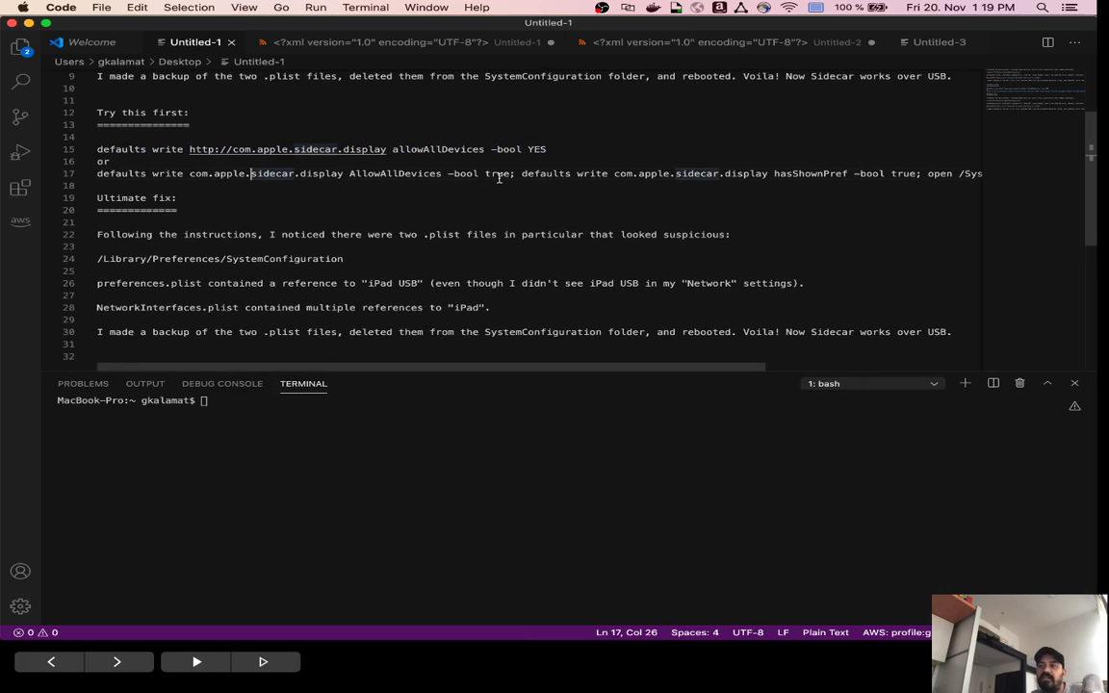
scroll(523, 176, "down", 1)
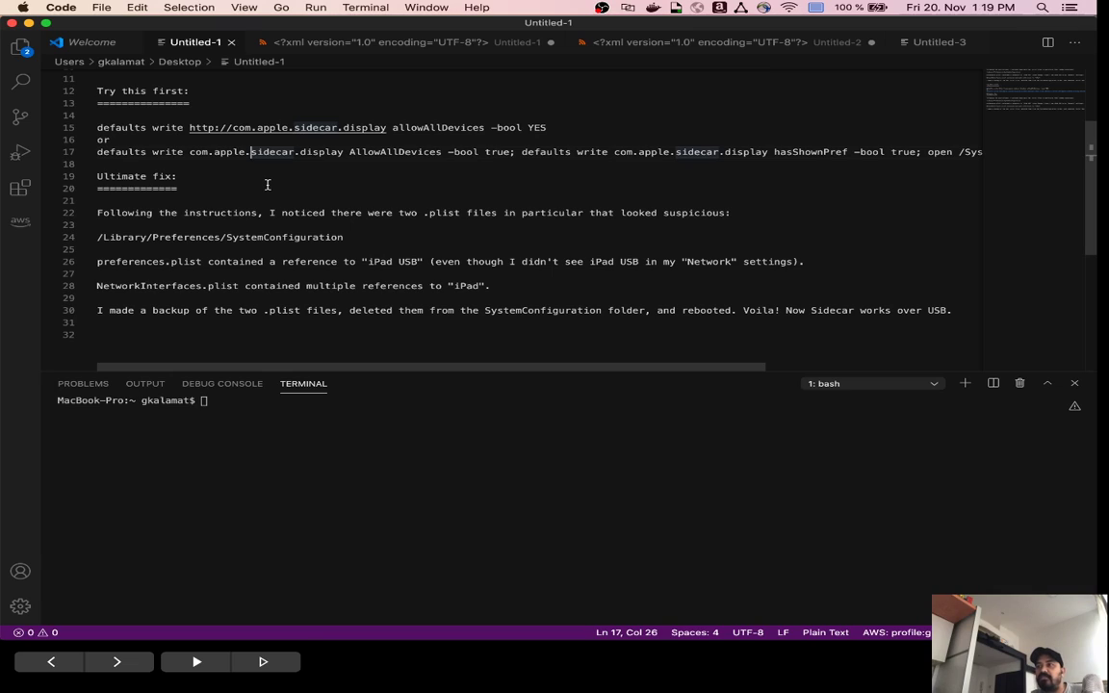
left_click(193, 176)
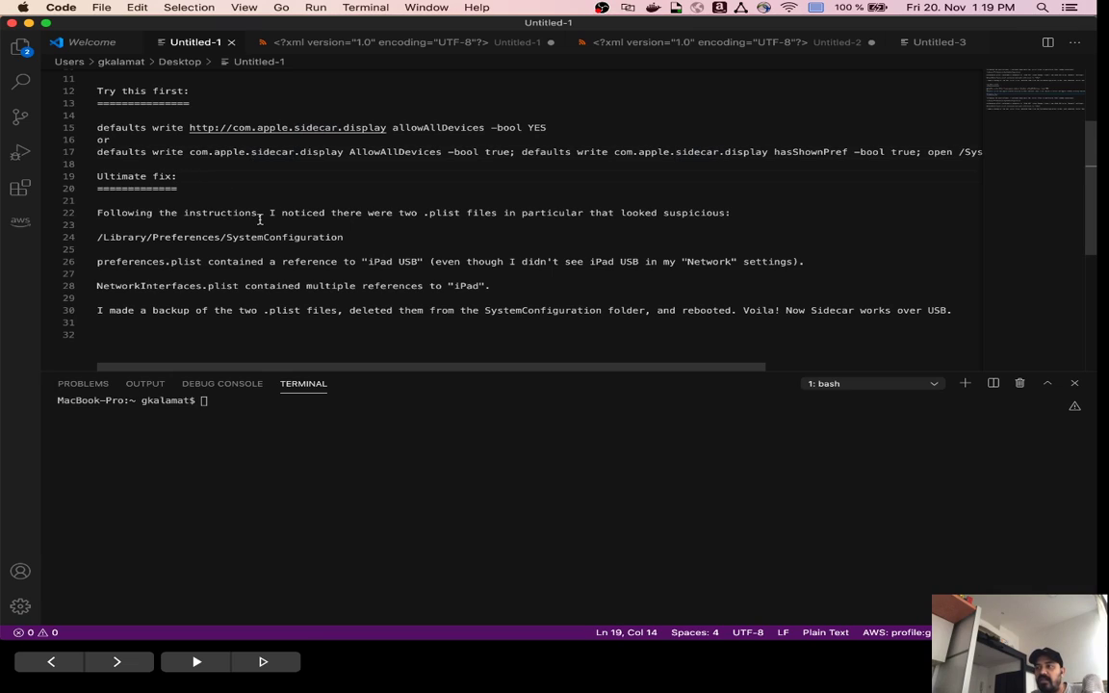
left_click_drag(344, 237, 97, 238)
key("super+c")
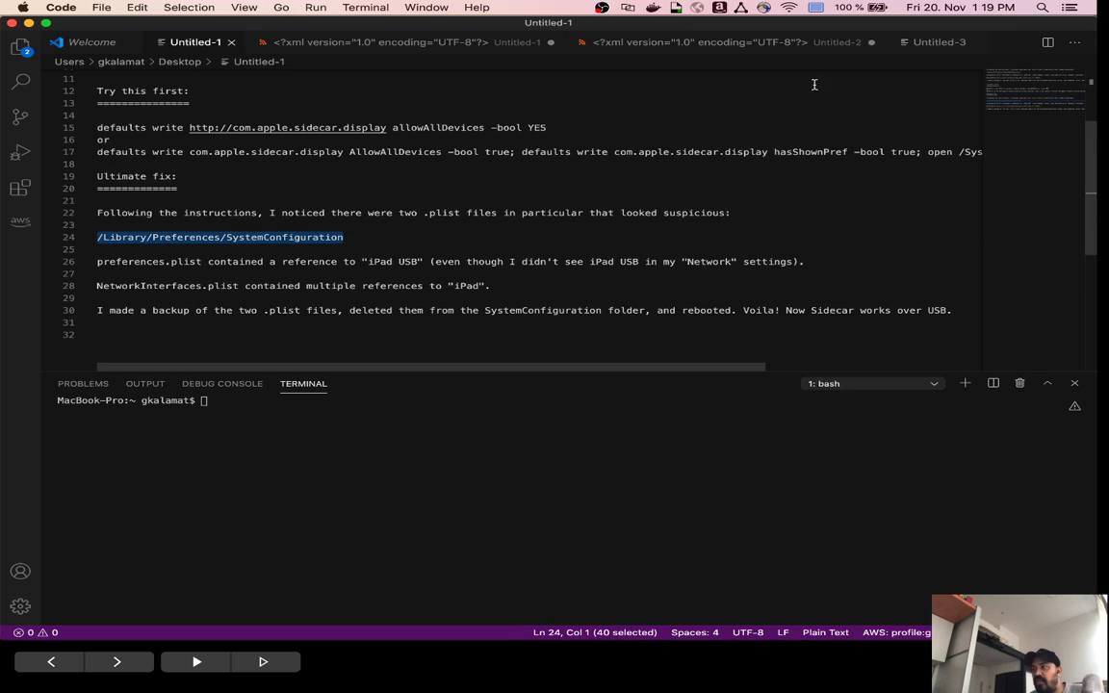
Search Spotlight for the copied folder path, shortening the query to SystemConfiguration.
left_click(1040, 8)
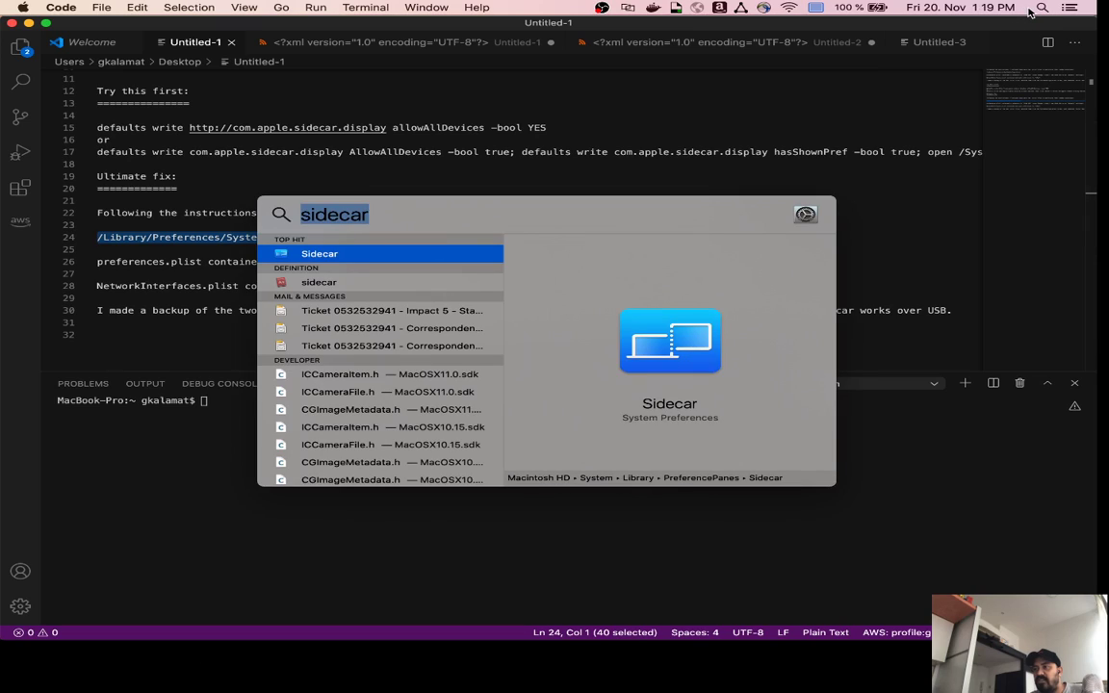
key("super+v")
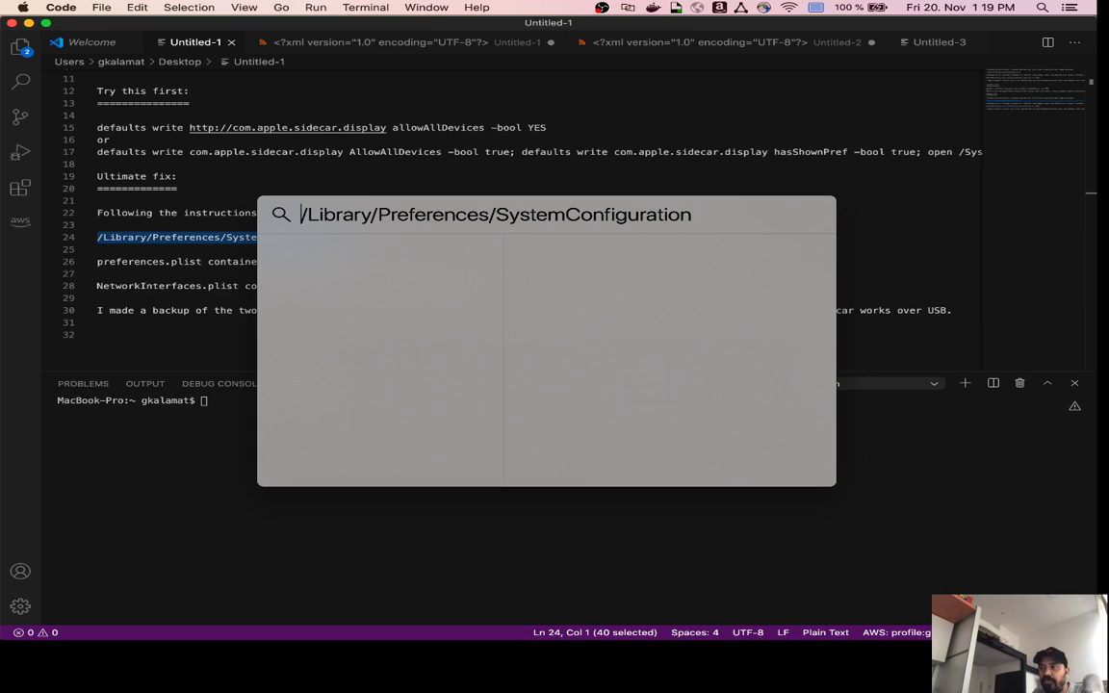
key("Delete")
key("Delete")
key("Delete")
key("Delete")
key("Delete")
key("Delete")
key("Delete")
key("Delete")
key("Delete")
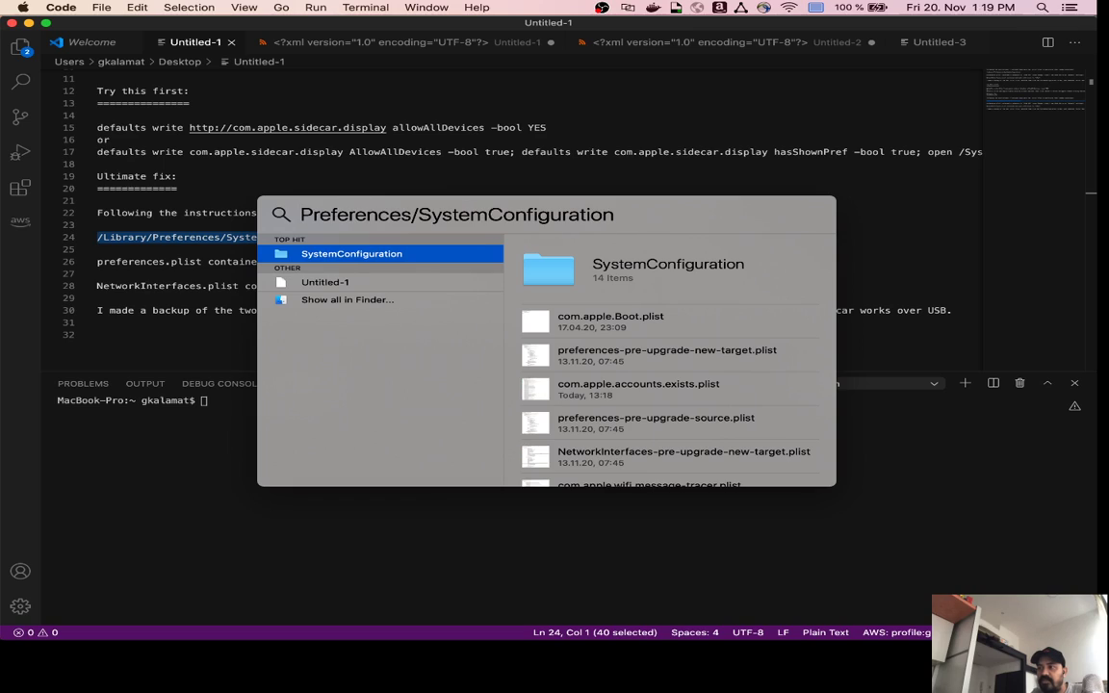
key("Delete")
key("Delete")
key("Delete")
key("Delete")
key("Delete")
key("Delete")
key("Delete")
key("Delete")
key("Delete")
key("Delete")
key("Delete")
key("Delete")
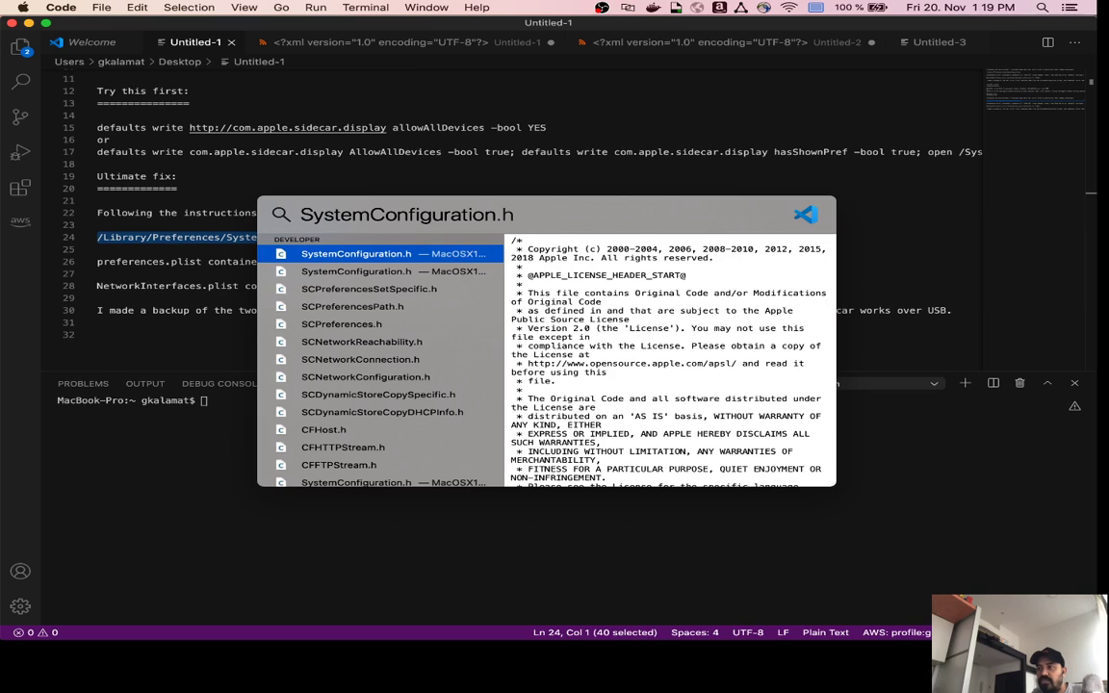
Replace the Spotlight query with systemconfiguration in lowercase and search for it again.
key("super+Right")
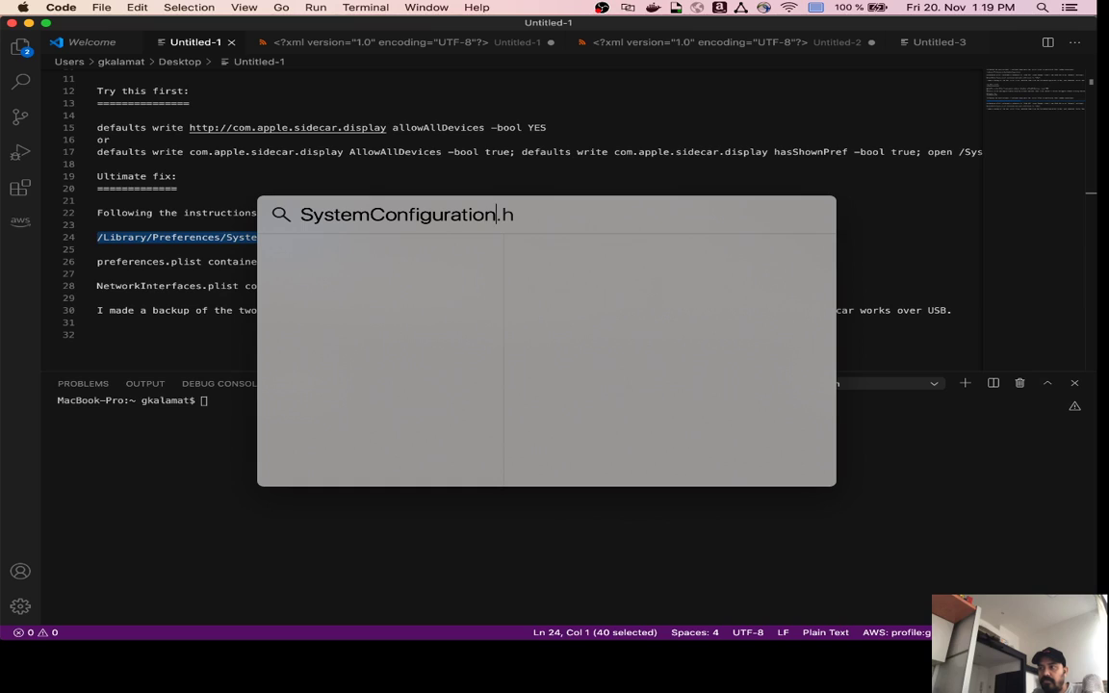
key("shift+alt+Left")
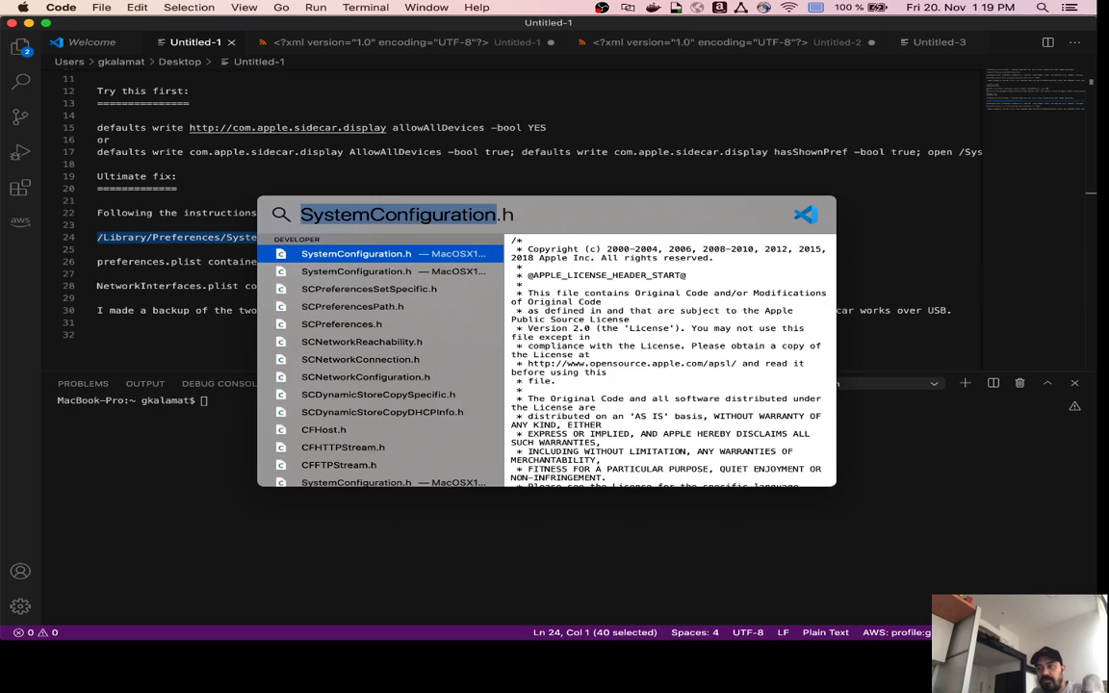
type("syste")
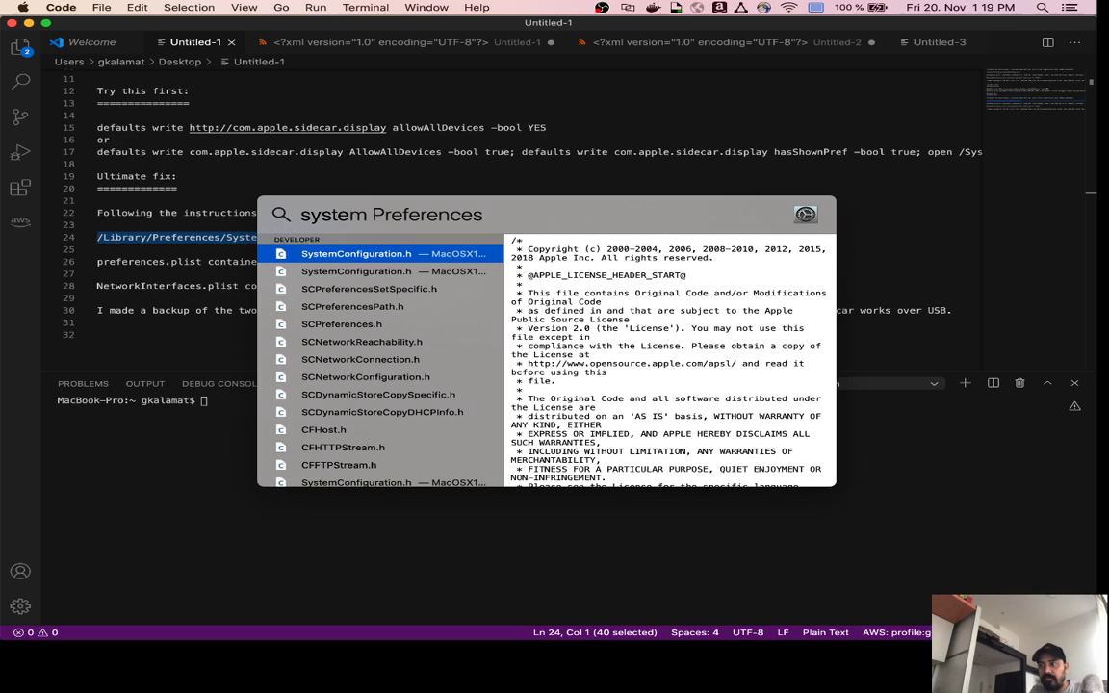
type("m")
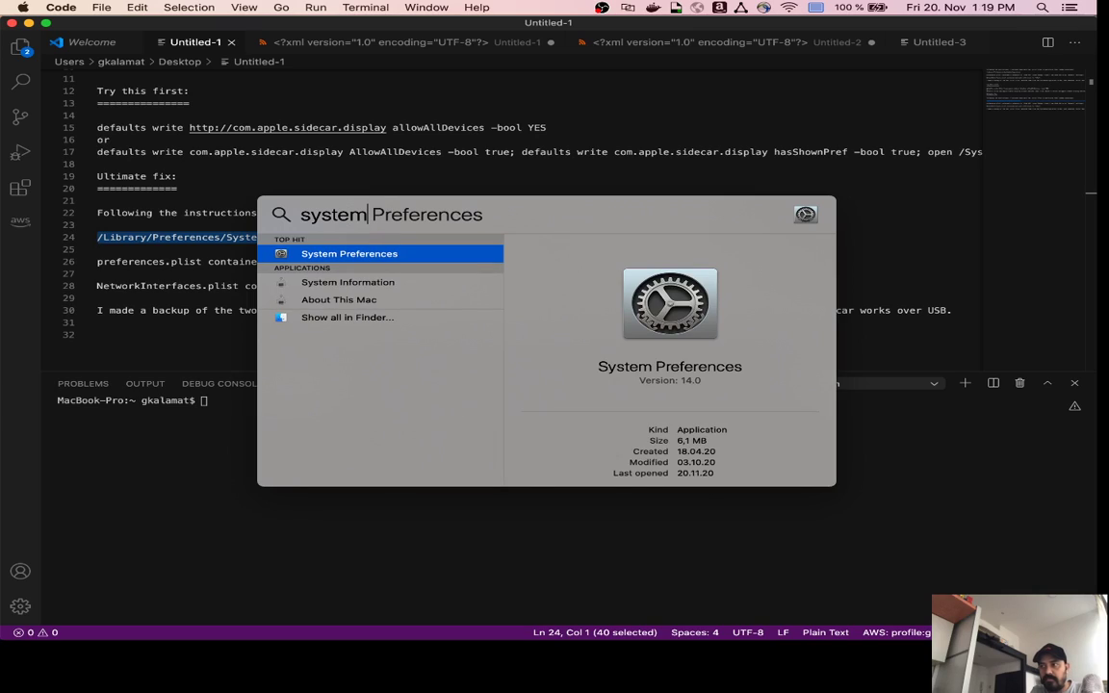
type("c")
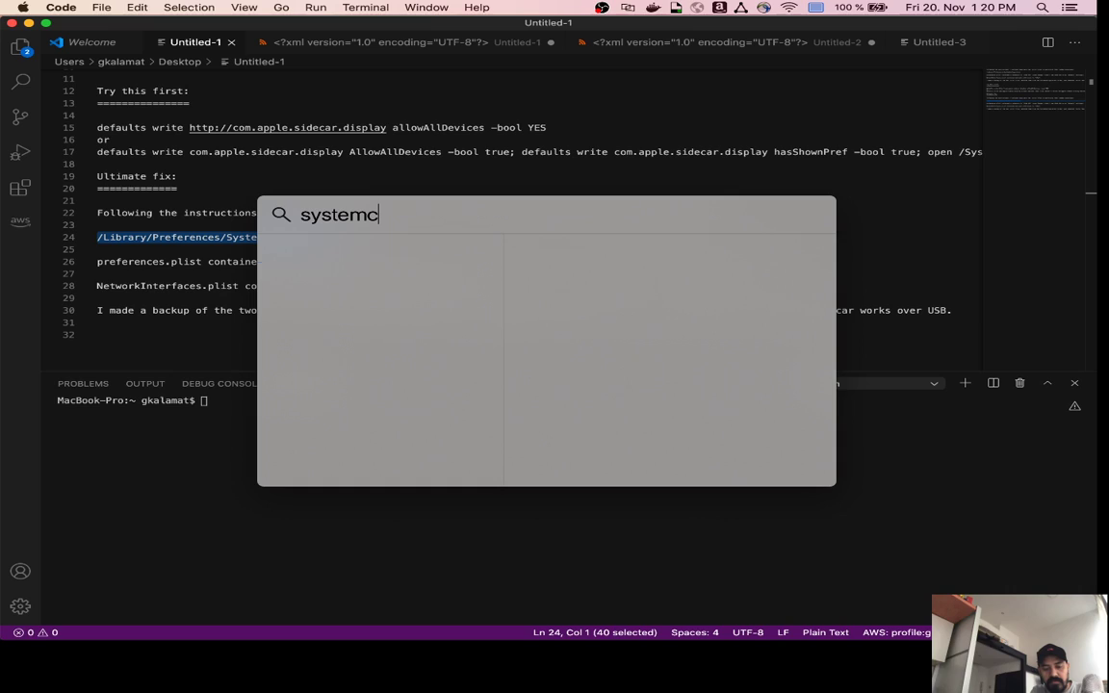
type("onfiguration.h")
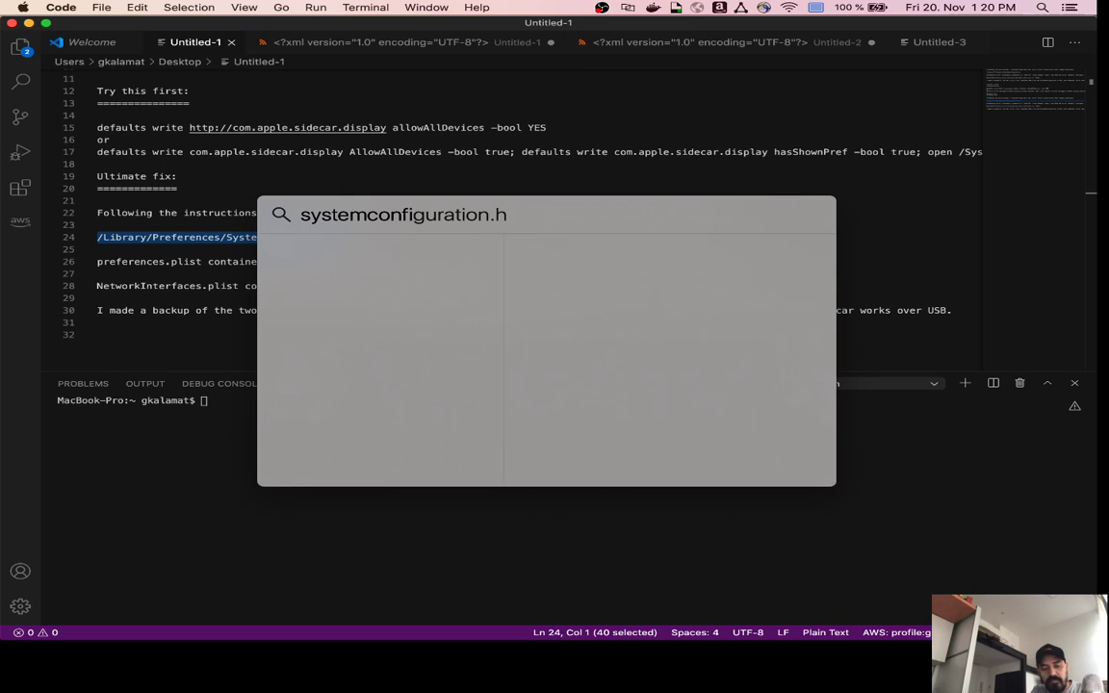
Paste the folder path into Spotlight, cut it down to search for SystemConfiguration.h, and dismiss the search.
key("super+a")
key("super+v")
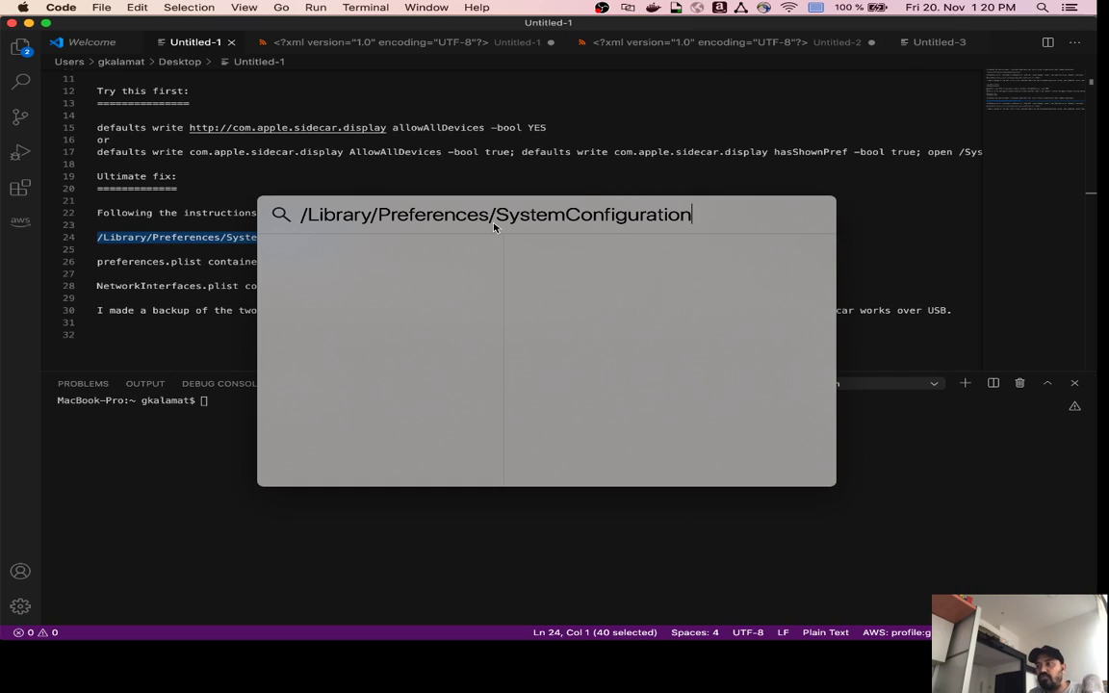
left_click_drag(496, 213, 241, 208)
key("BackSpace")
key("End")
type(".h")
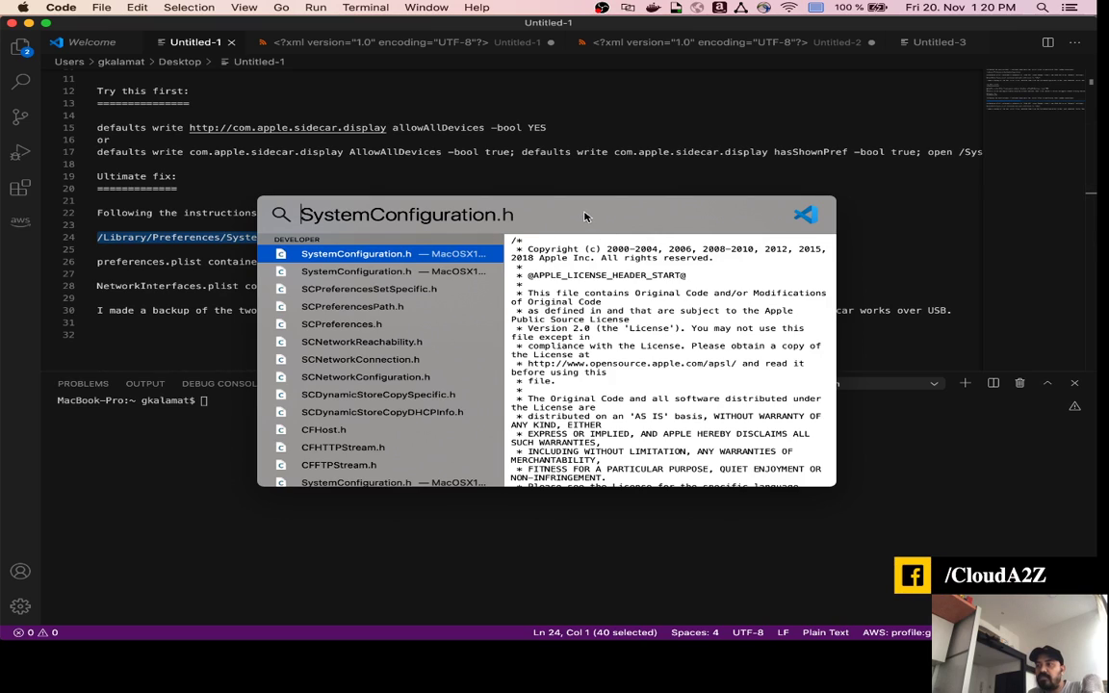
left_click(794, 152)
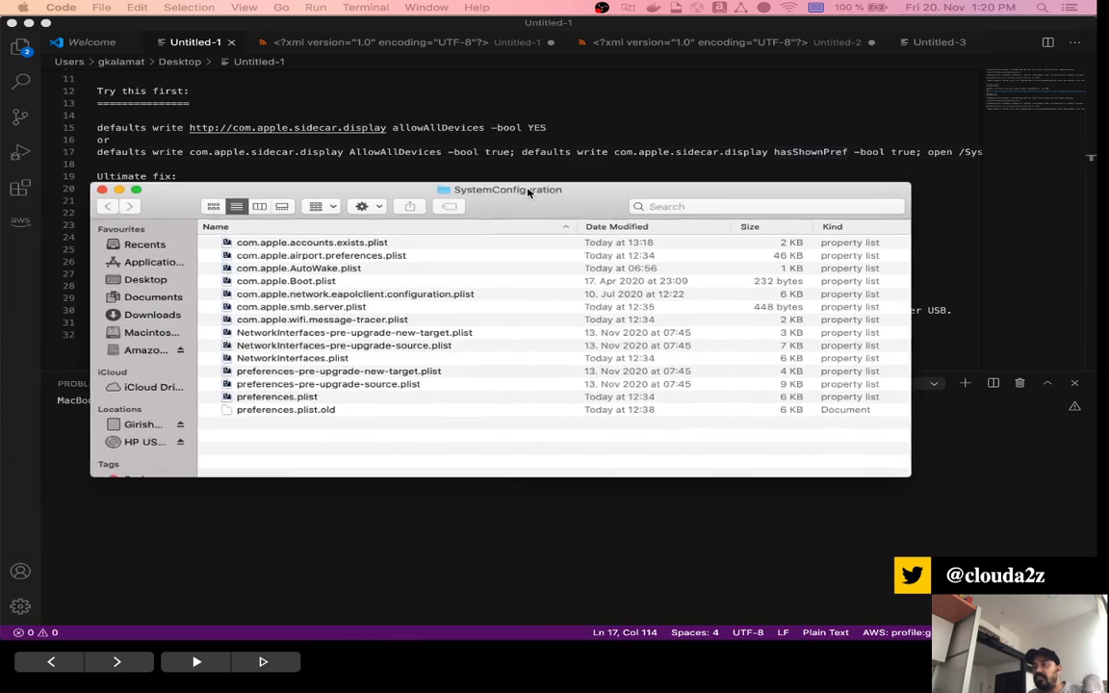
Reposition the SystemConfiguration folder window and mark NetworkInterfaces.plist, preferences.plist and preferences.plist.old as the relevant files, clearing the selection at the end.
left_click_drag(527, 193, 639, 169)
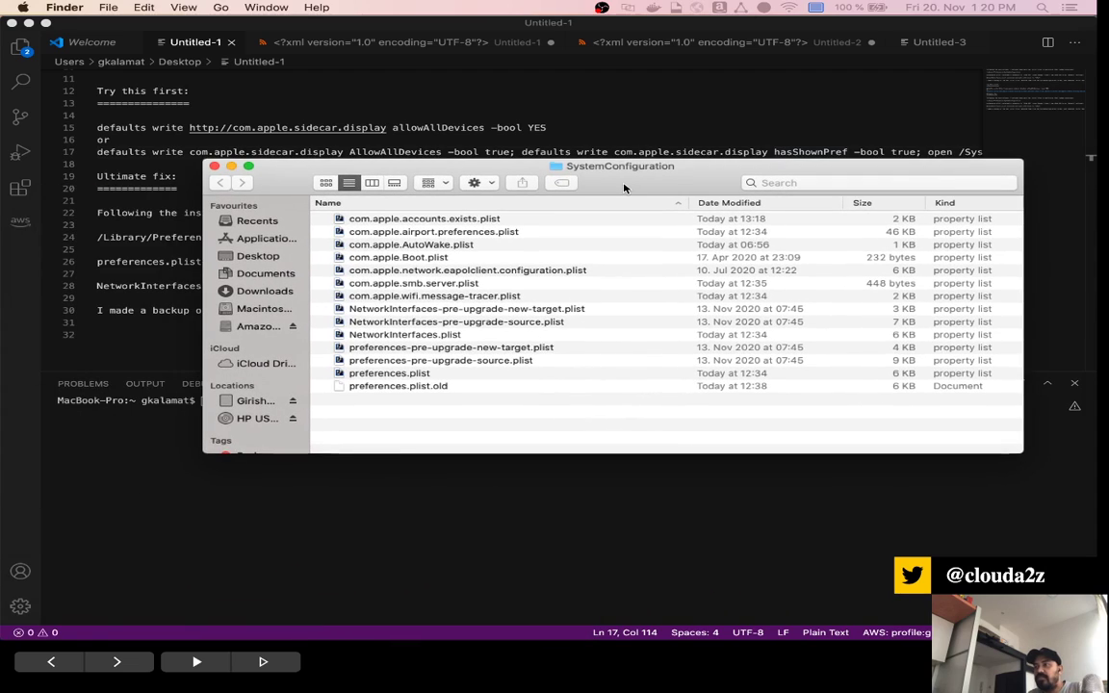
left_click(448, 377)
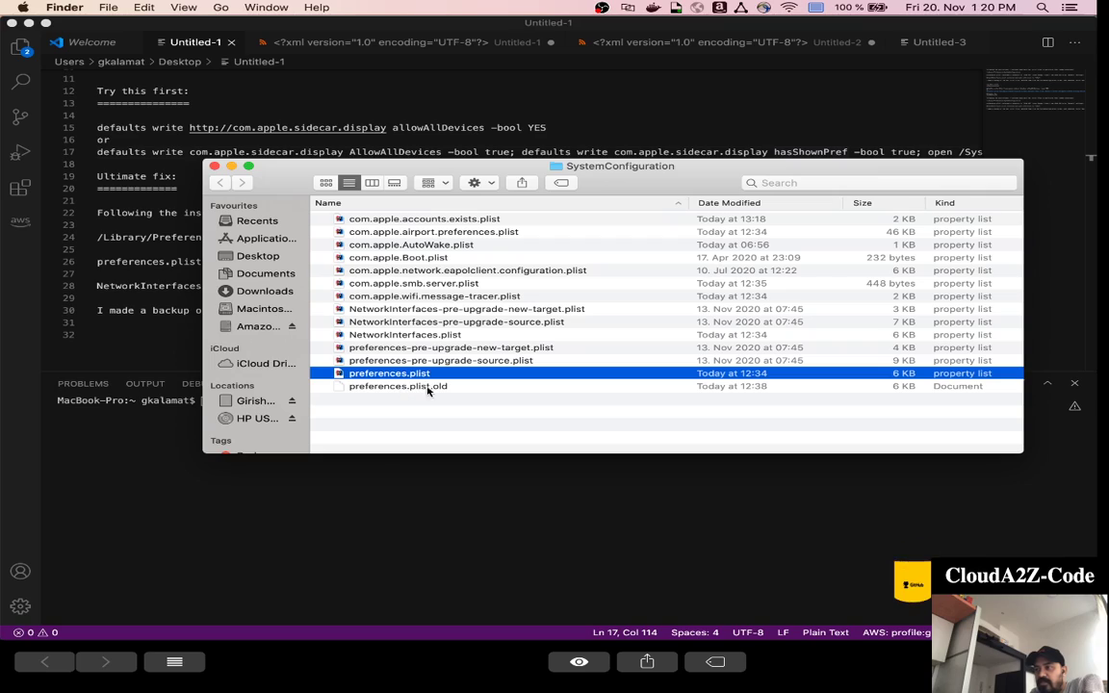
left_click(407, 336)
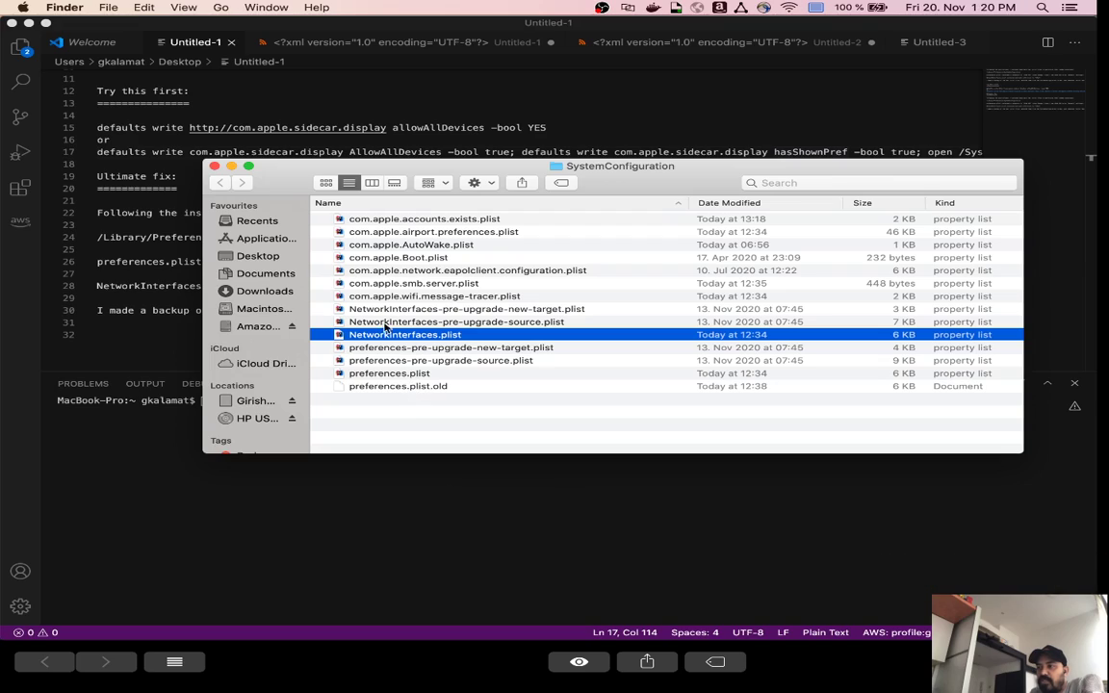
left_click(402, 374)
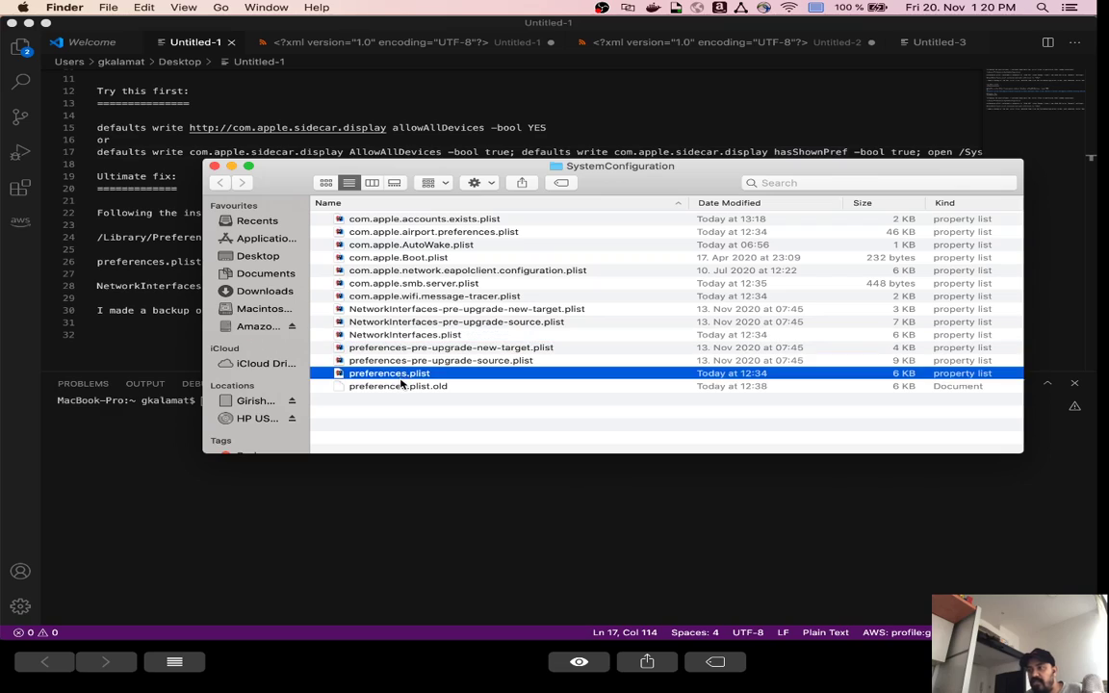
left_click(404, 386, "super")
left_click(407, 336, "super")
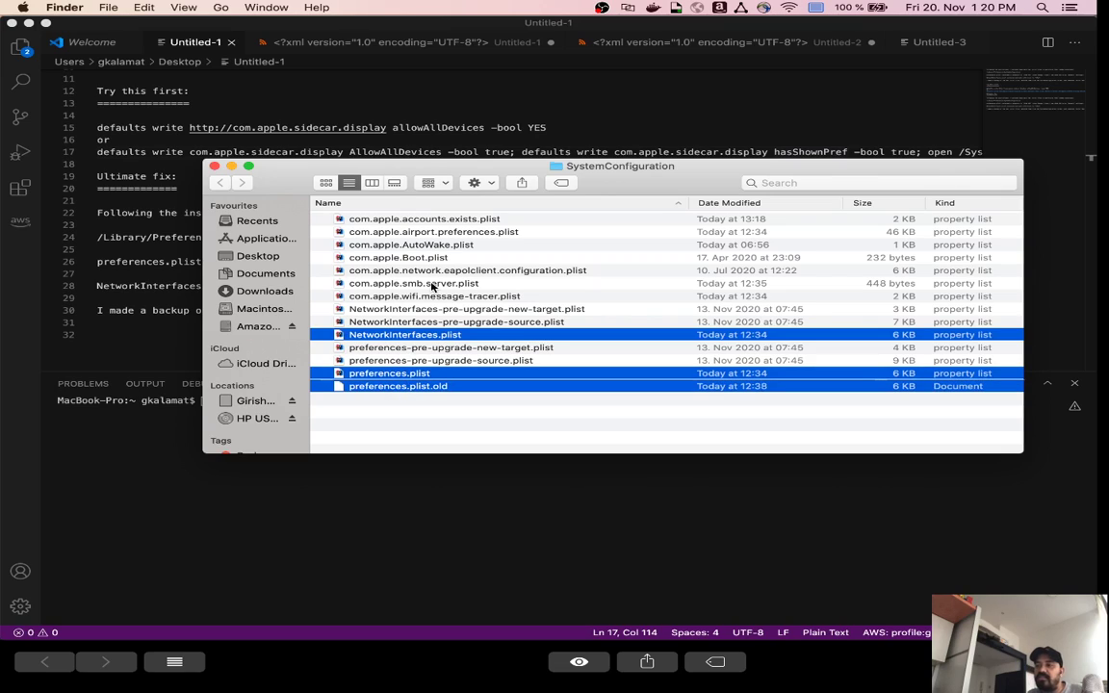
left_click(551, 433)
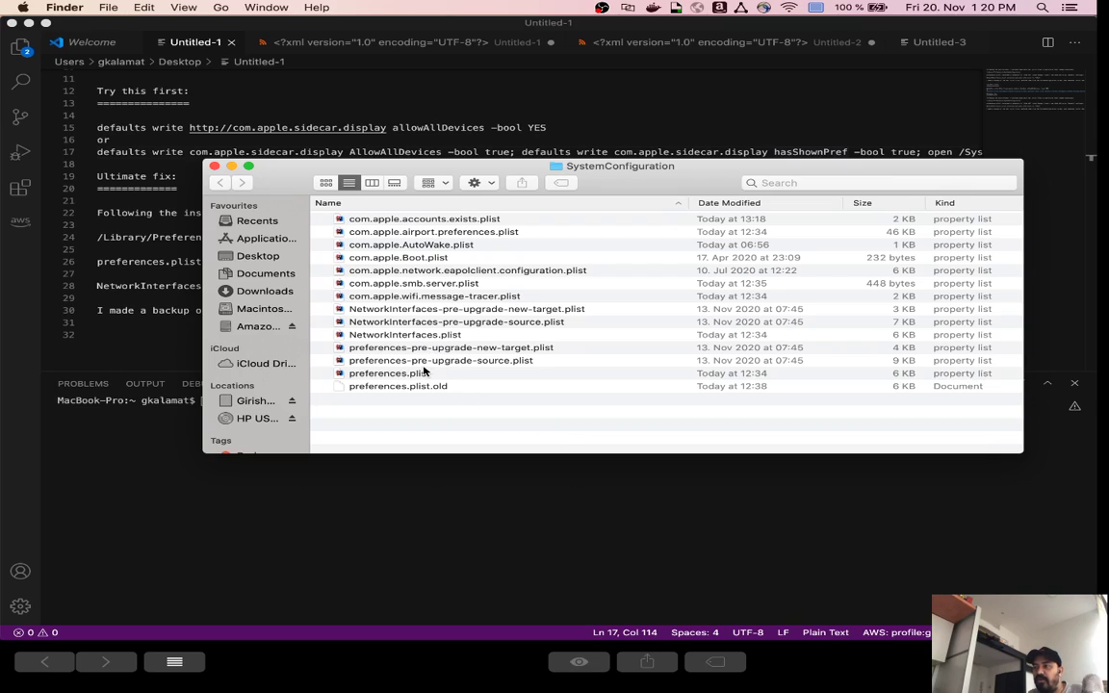
Point out NetworkInterfaces.plist, preferences.plist and preferences.plist.old once more by selecting them, and minimise the folder window.
left_click(421, 337)
left_click(408, 373, "super")
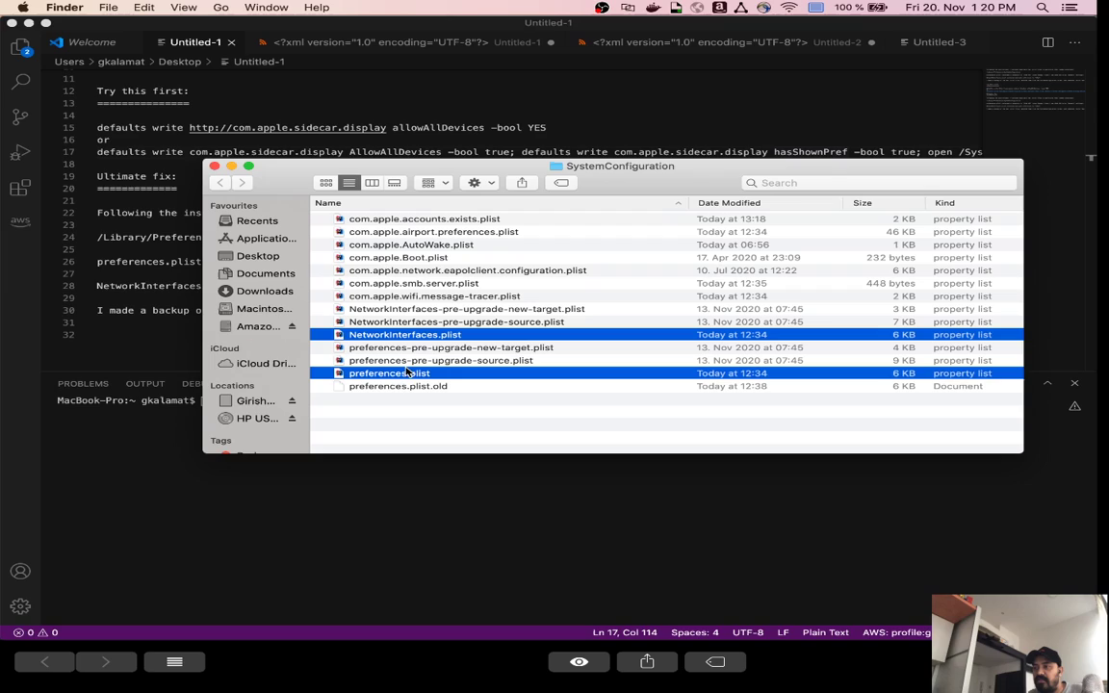
left_click(406, 386, "super")
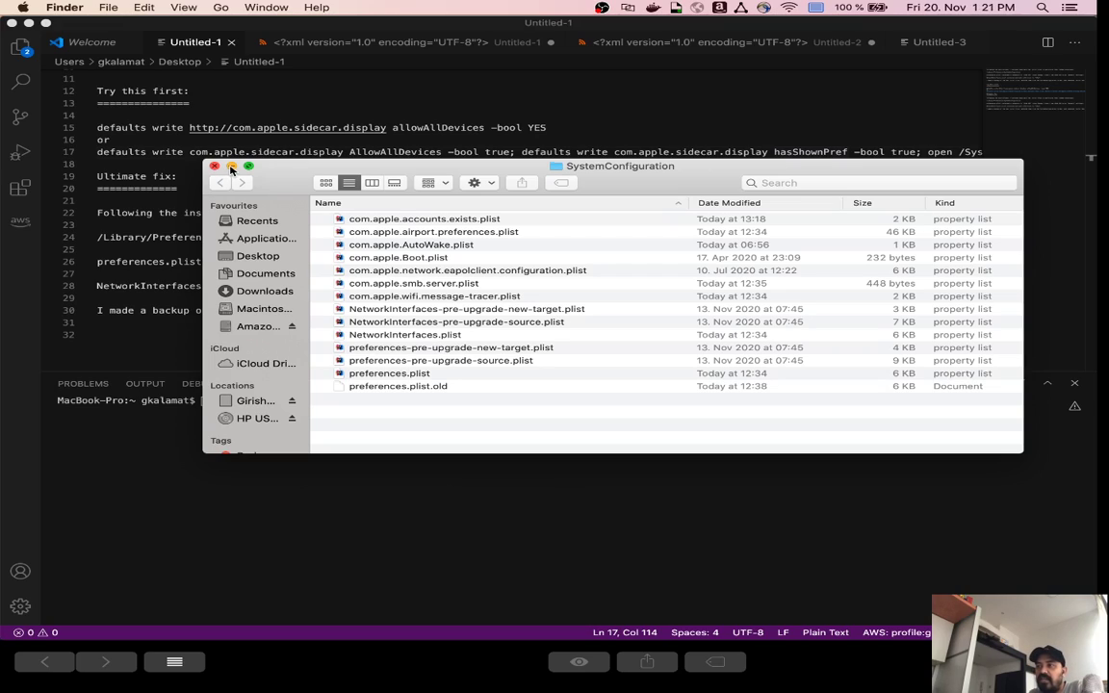
left_click(231, 168)
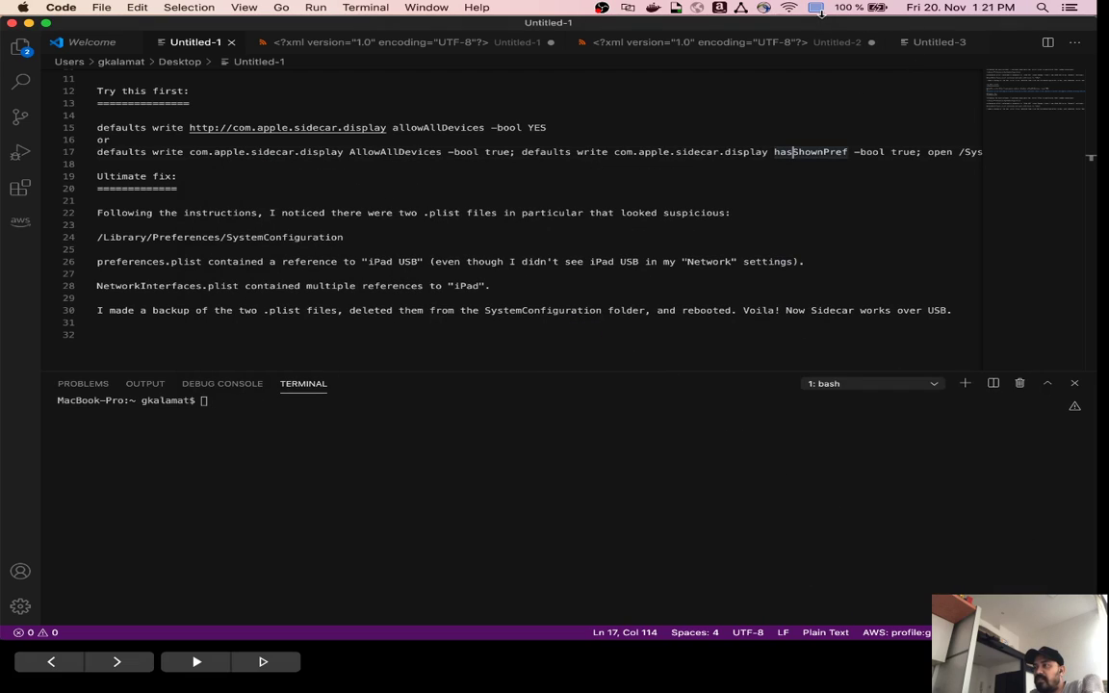
Check the Mac's display connection options for the iPad twice, closing the list each time to return to the notes.
left_click(817, 8)
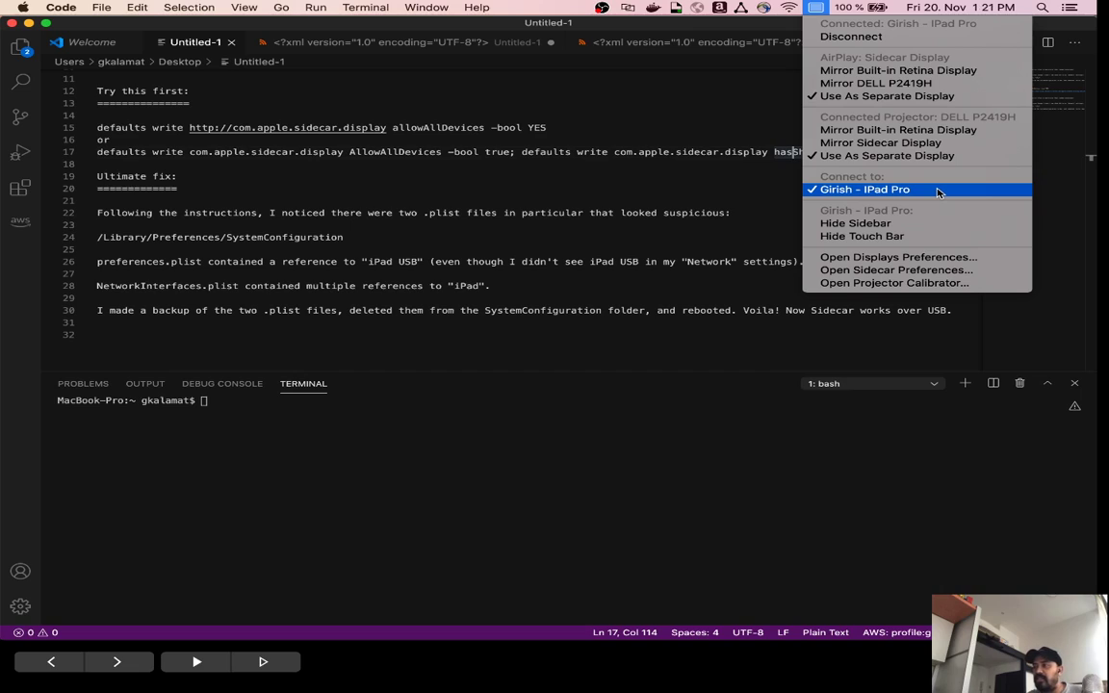
left_click(686, 131)
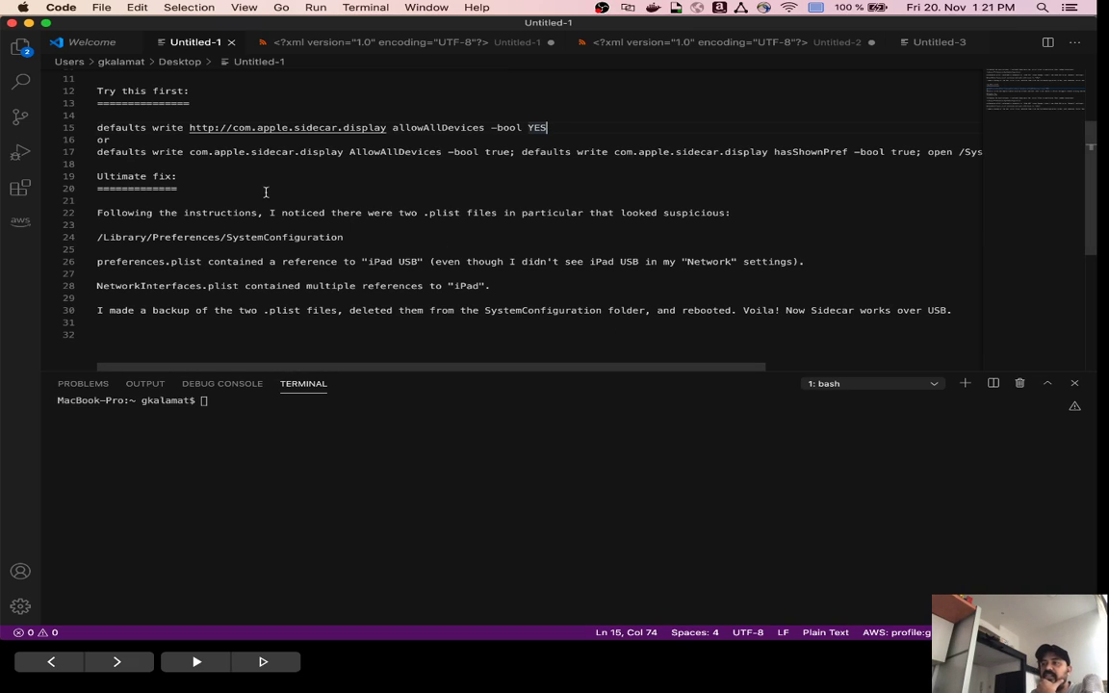
left_click(815, 8)
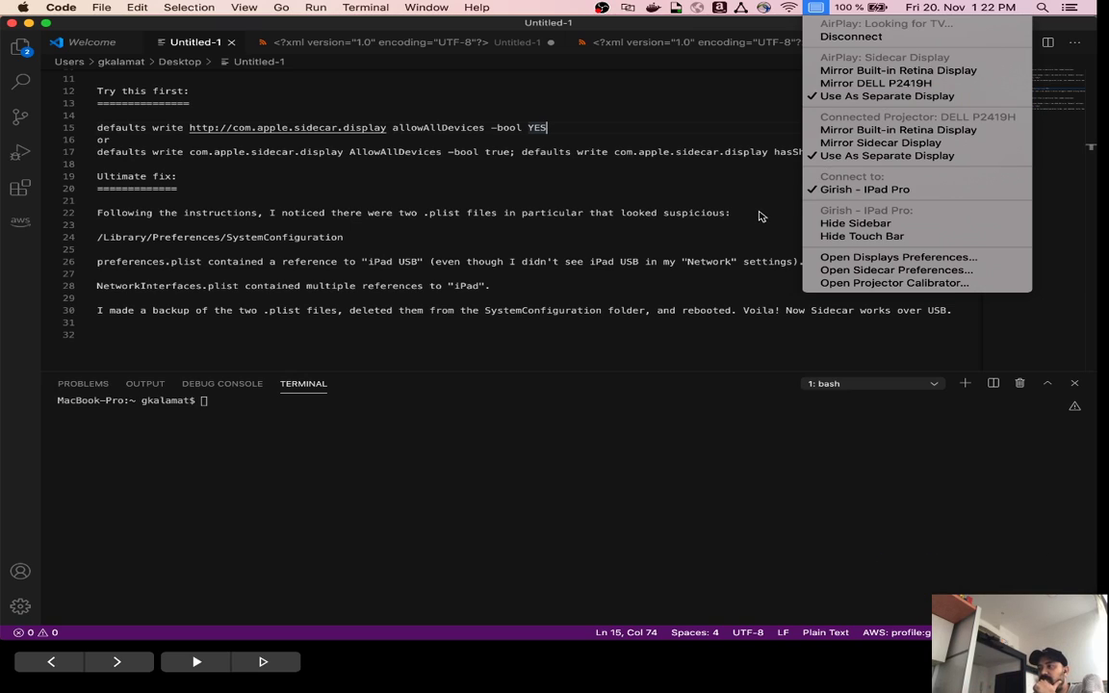
left_click(414, 200)
Review the Ultimate fix notes, highlighting the SystemConfiguration path on line 24 and NetworkInterfaces.plist on line 28.
scroll(771, 271, "down", 1)
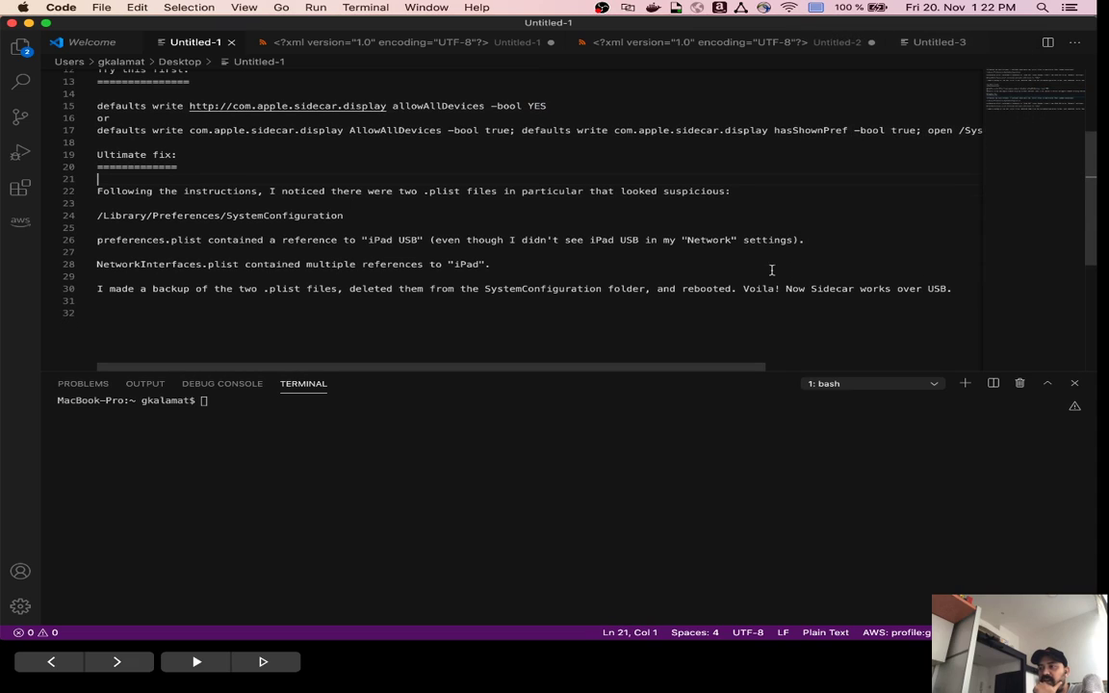
left_click(772, 268)
left_click(381, 216)
scroll(416, 245, "up", 1)
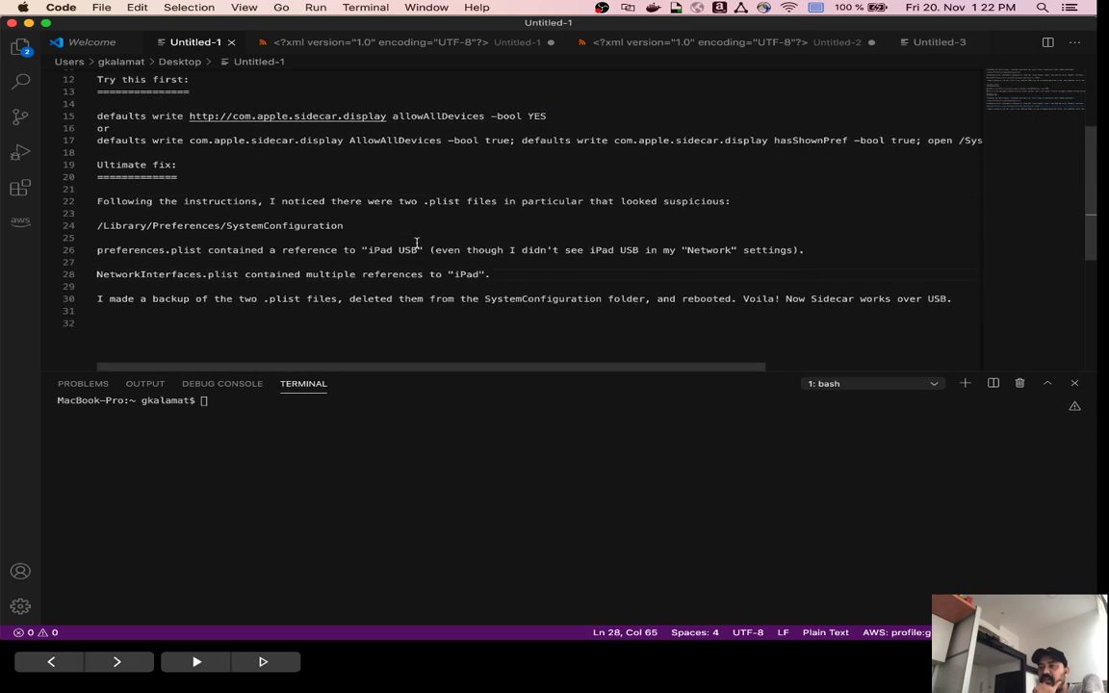
left_click(70, 248)
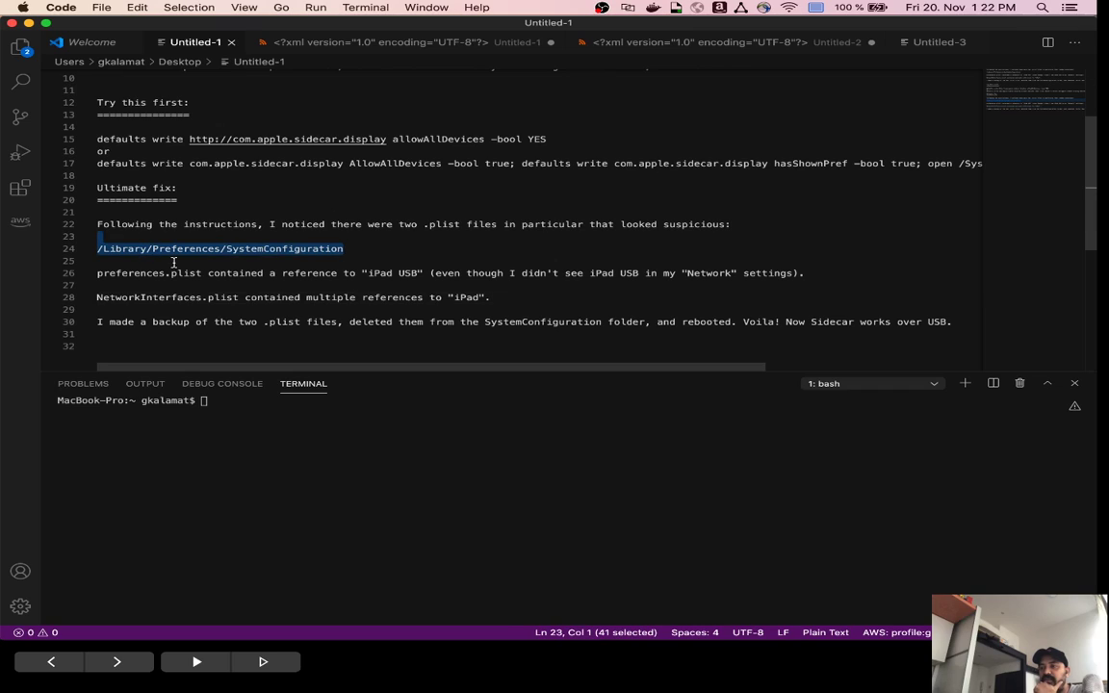
key("Escape")
left_click(352, 249)
key("shift+Home")
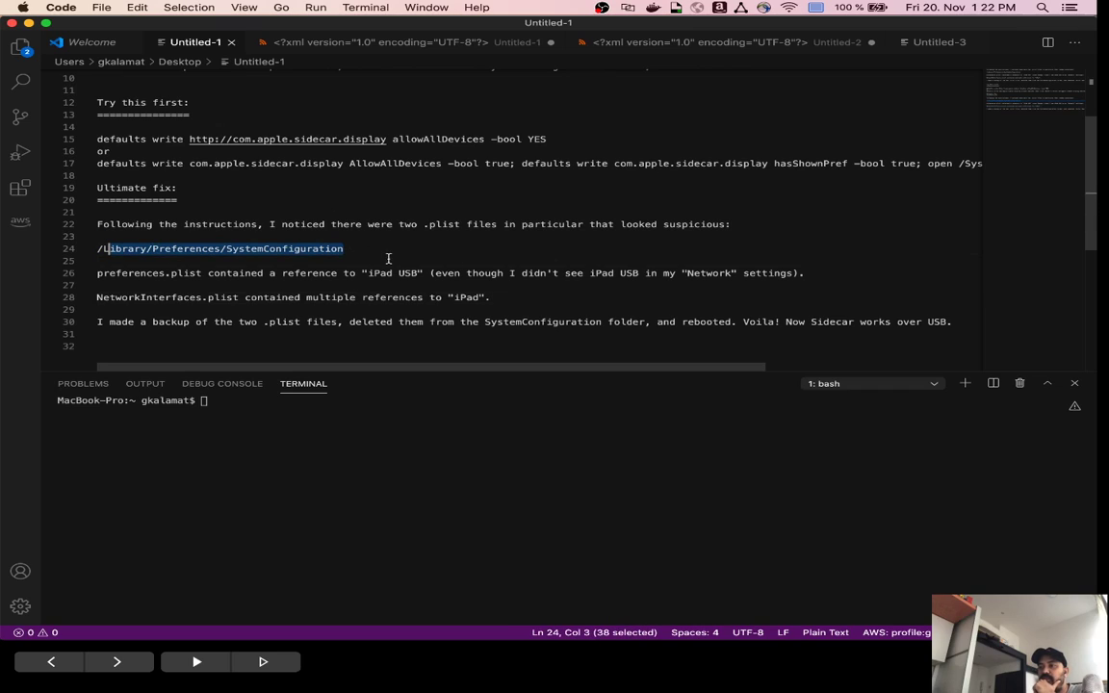
key("Down")
left_click(246, 297)
key("shift+Up")
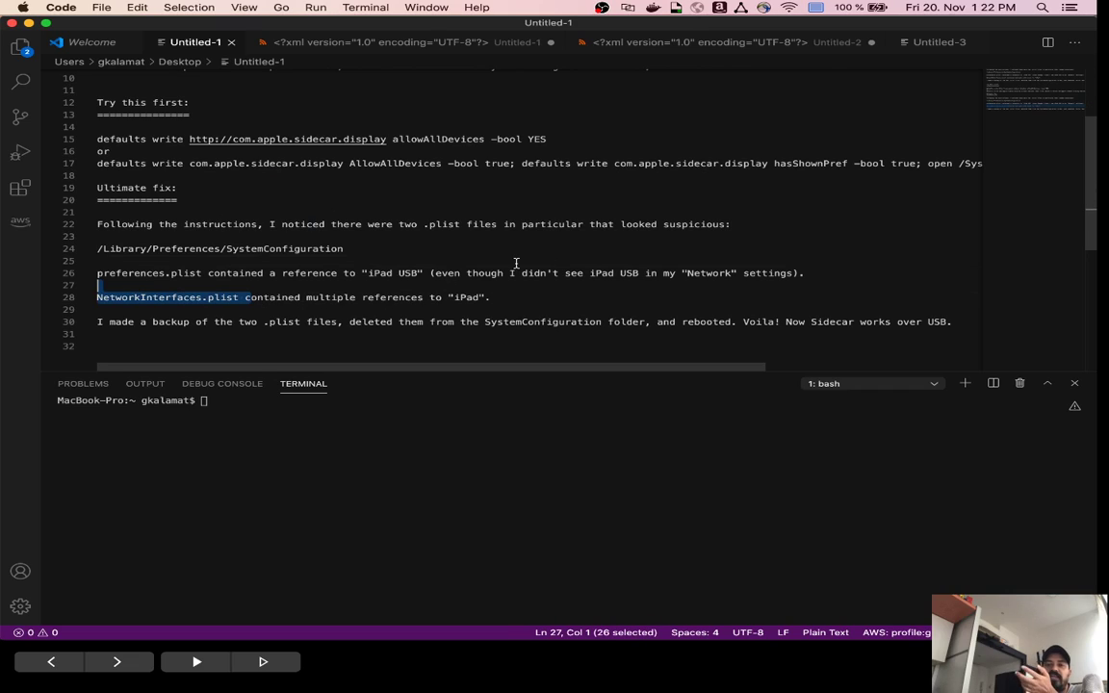